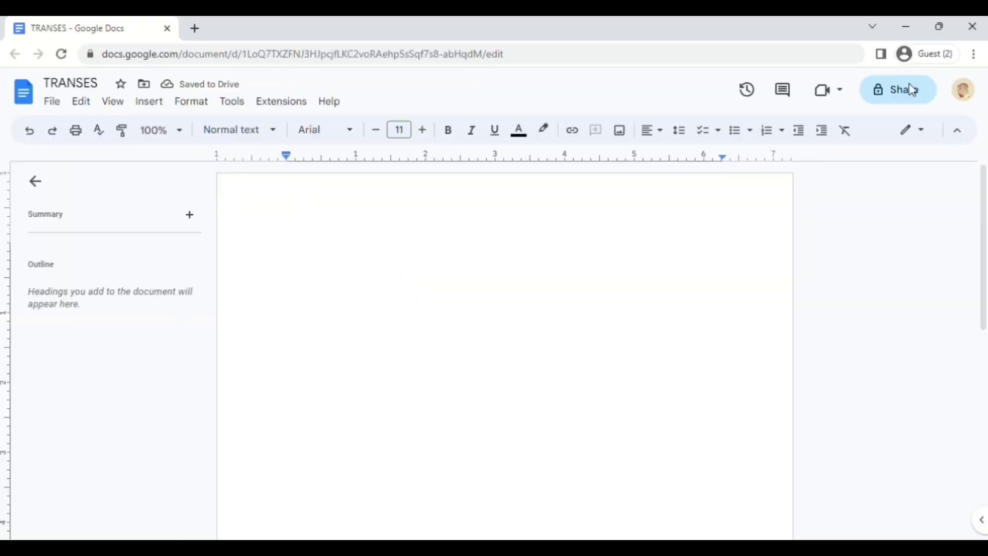
text(everyone! im gonna show you how i create m)
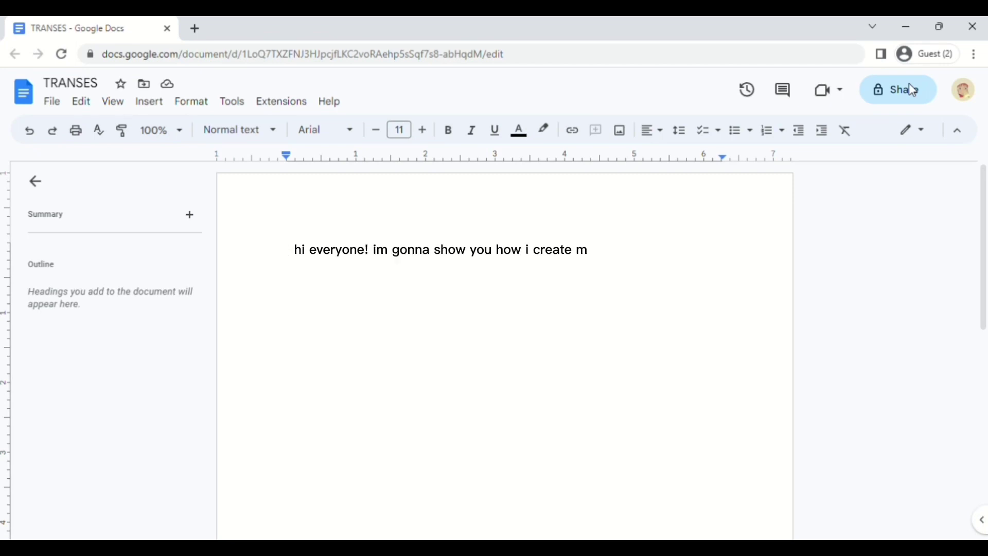
text(y transes :))
key(Home)
key(shift+End)
key(Delete)
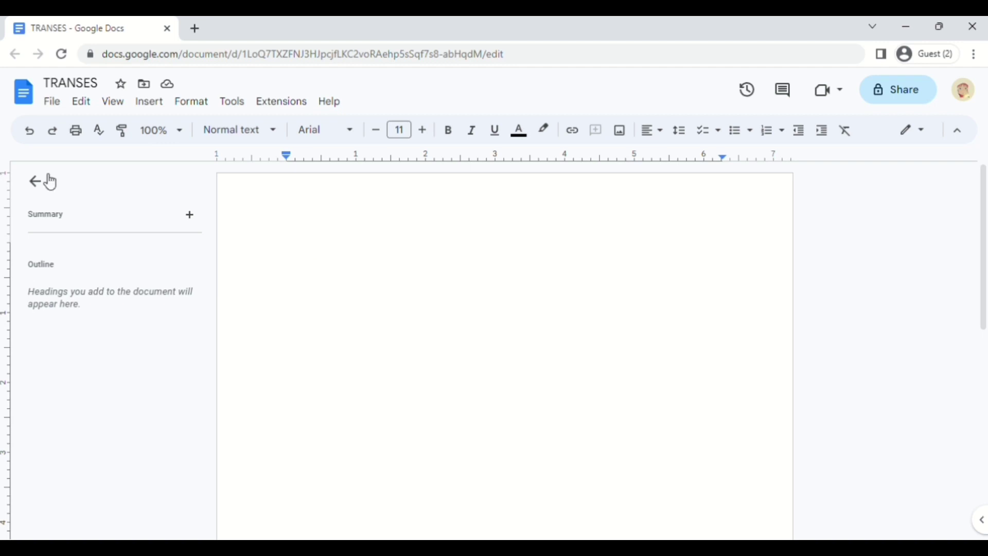
Set the top, bottom, left and right page margins of the whole document to 0.5 inches
click(53, 102)
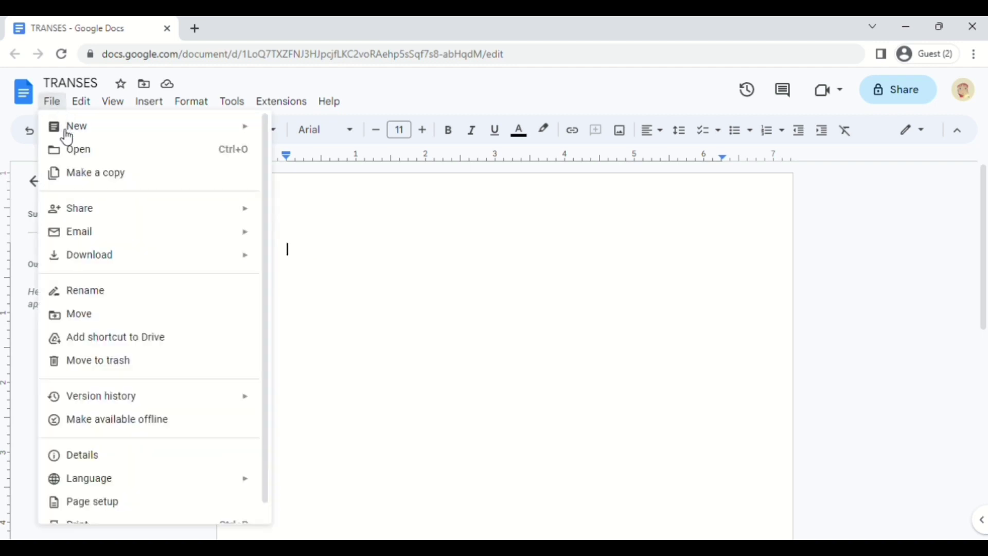
click(114, 514)
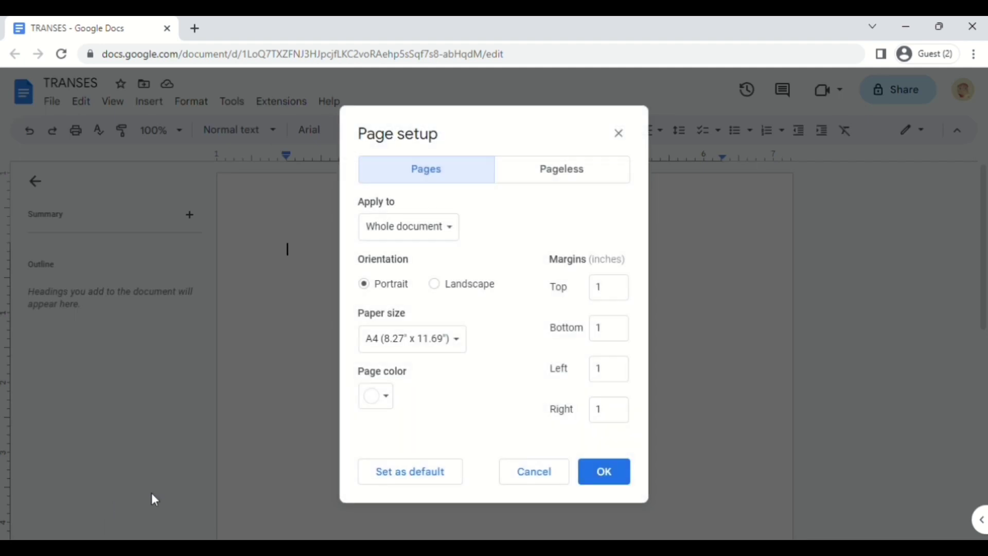
click(619, 293)
text(0.5)
click(624, 332)
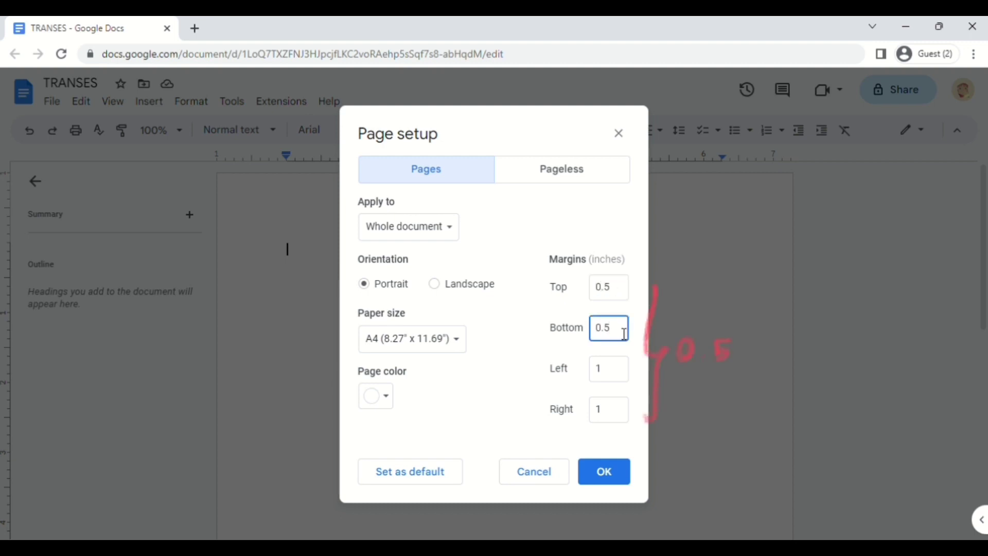
click(624, 370)
key(BackSpace)
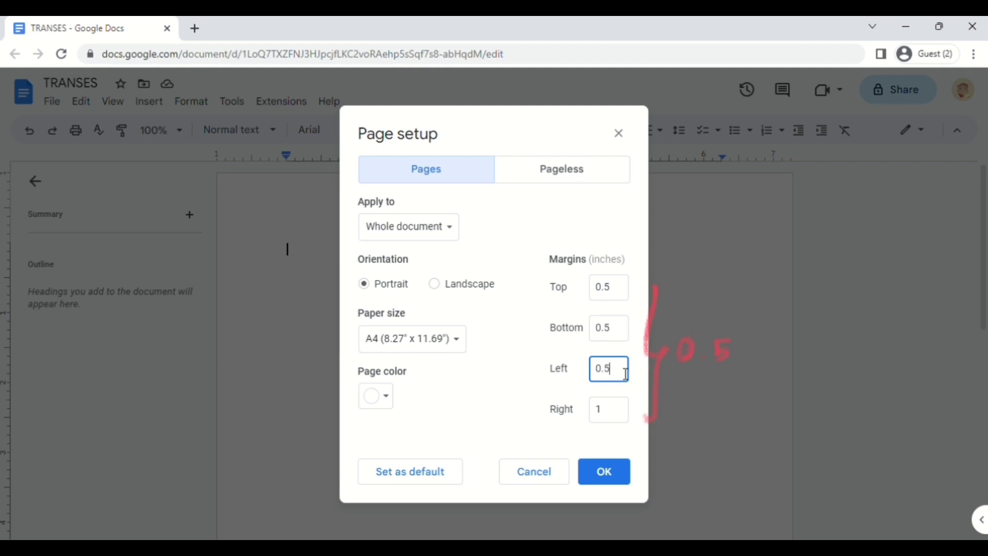
click(620, 414)
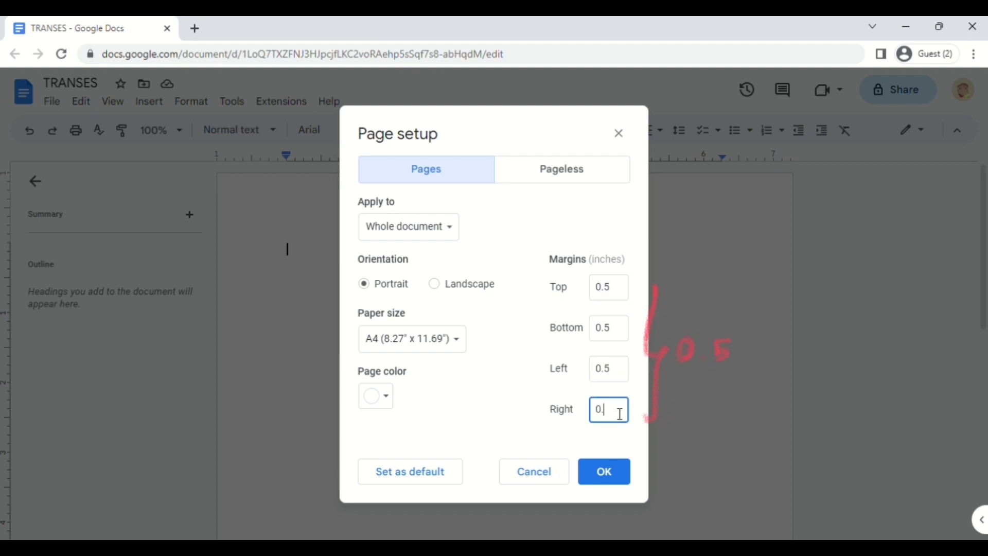
text(0.5)
click(611, 479)
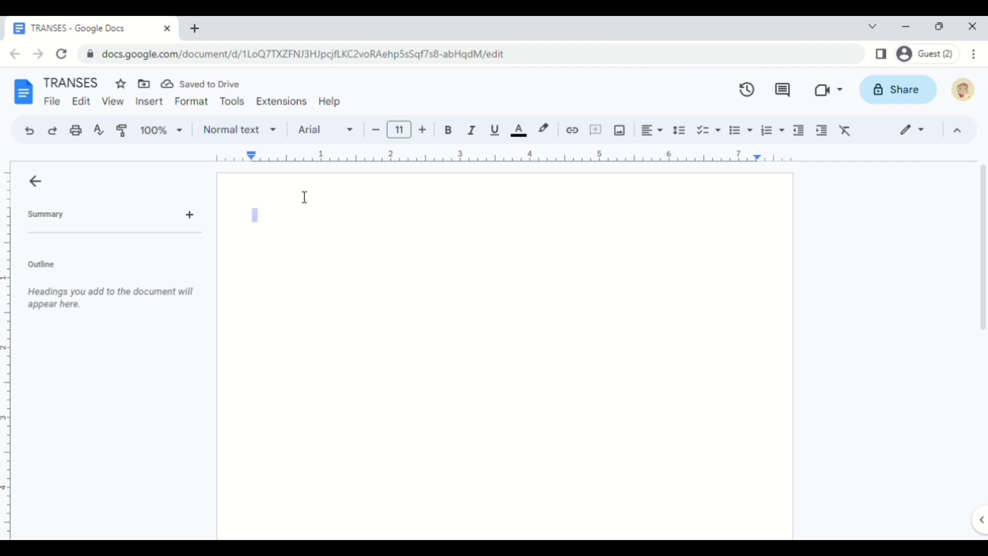
Enter "Course code OR Course title" in the page header, with "Lecture / First Semester" on a second line
double_click(275, 209)
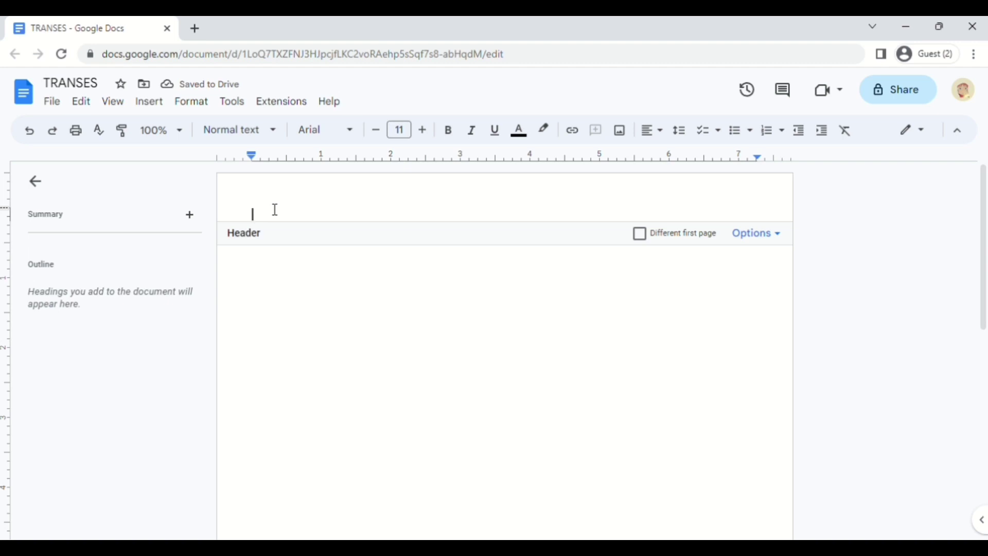
text(Cou)
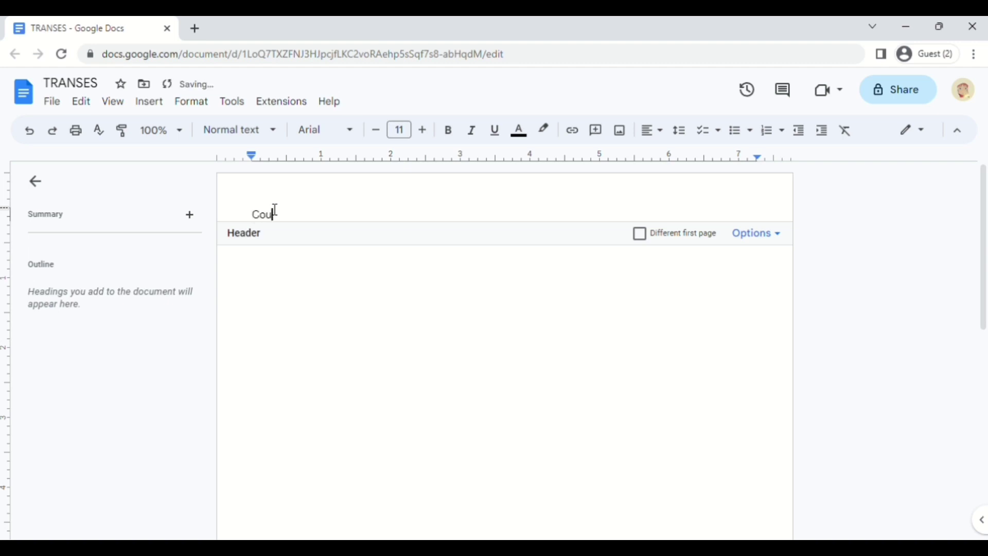
text(rse code OR Course tit)
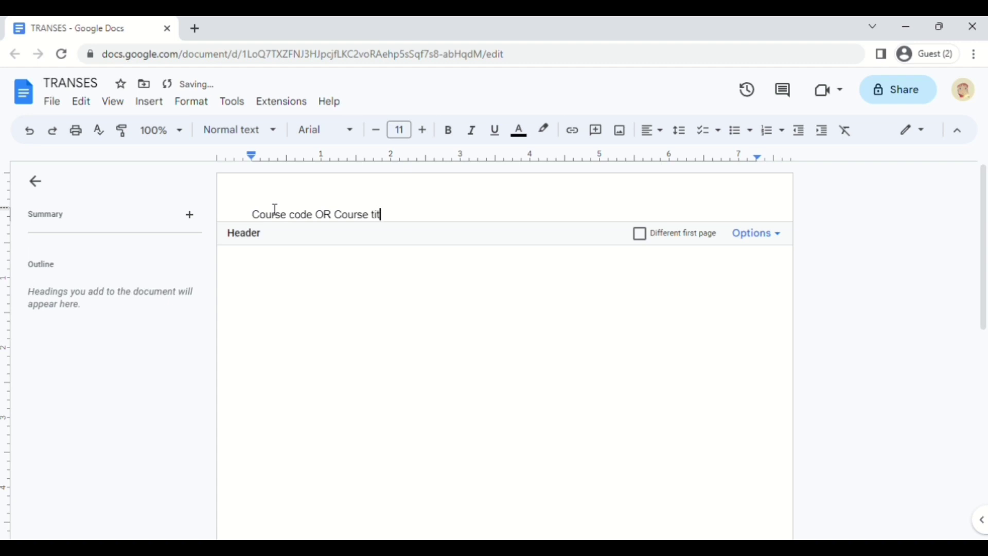
text(le)
key(Return)
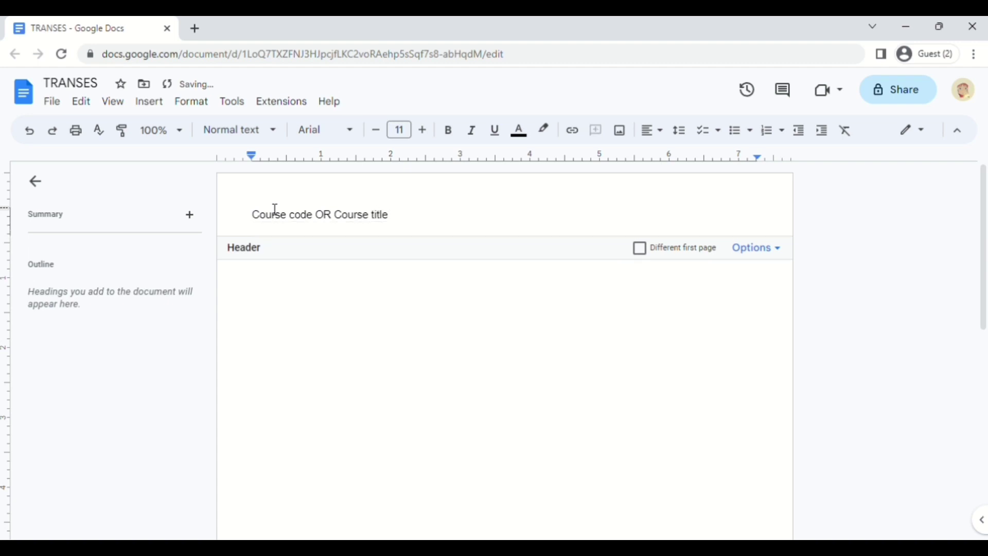
text(Lecture / First Semester)
Color the header's first line, "Course code OR Course title", golden yellow and make it bold
double_click(313, 216)
click(263, 216)
drag(265, 221, 384, 224)
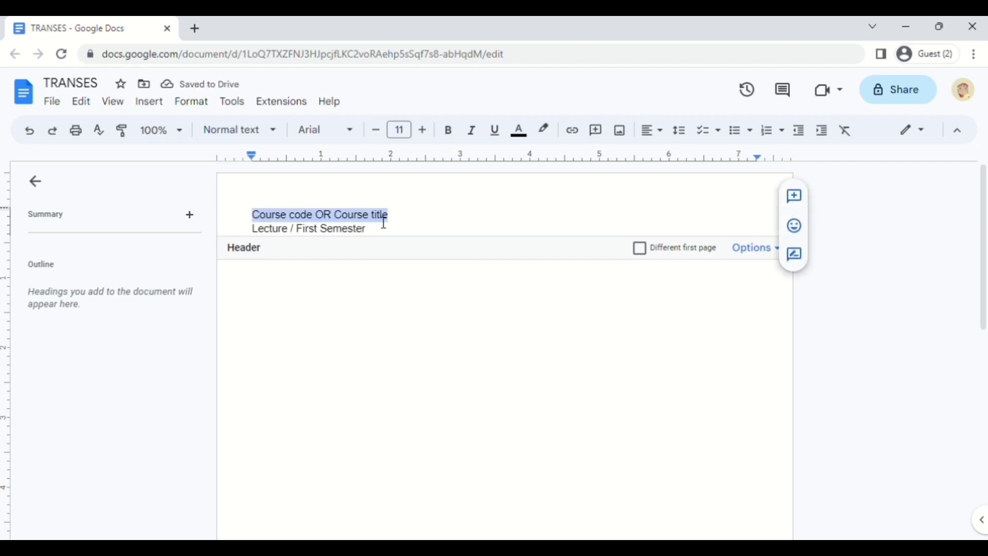
click(519, 131)
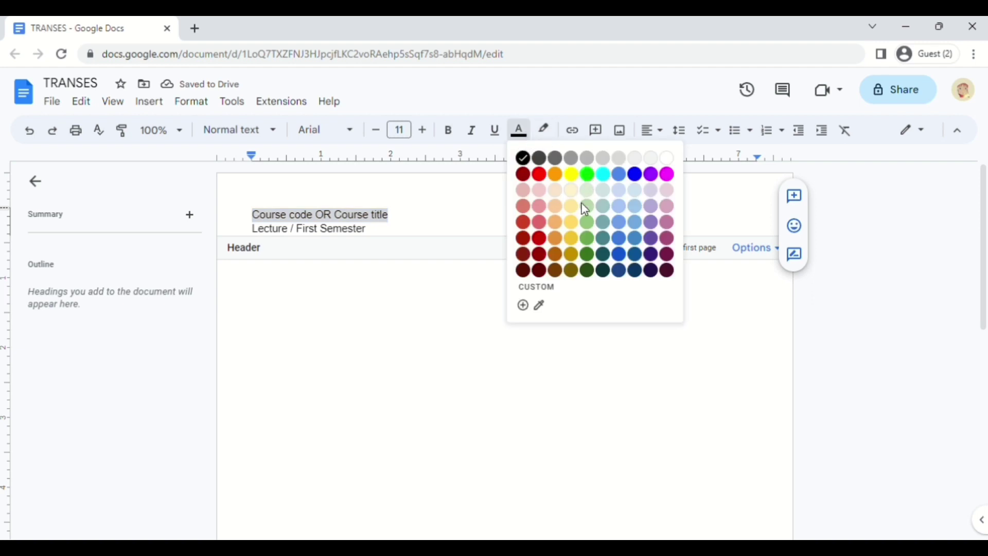
click(572, 238)
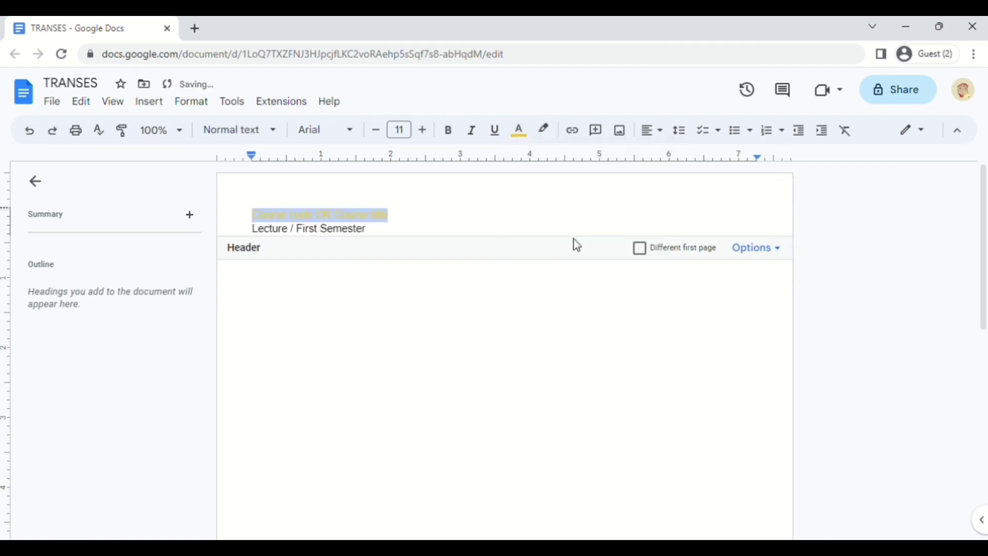
click(458, 136)
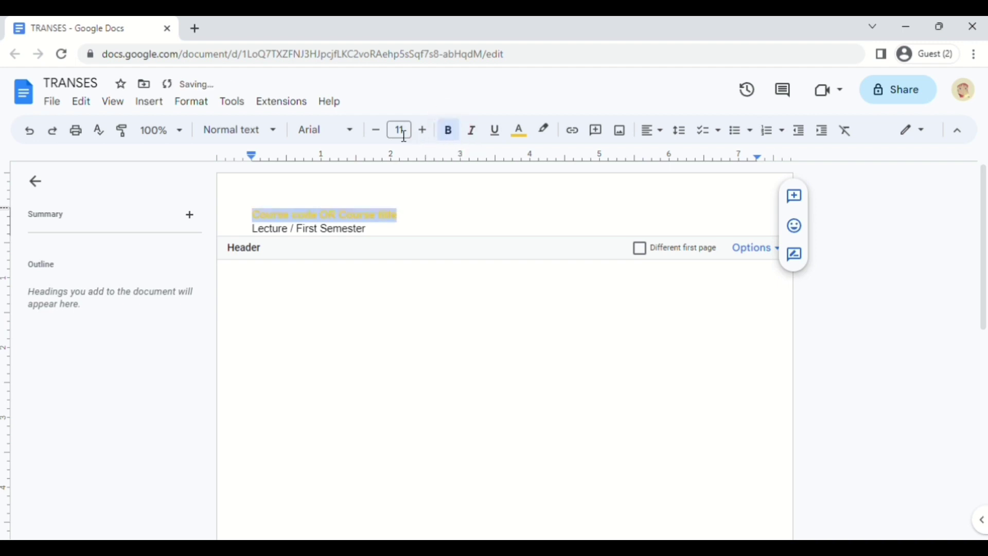
Set the header's first line to Bree Serif at size 15 and return to the document body
click(329, 135)
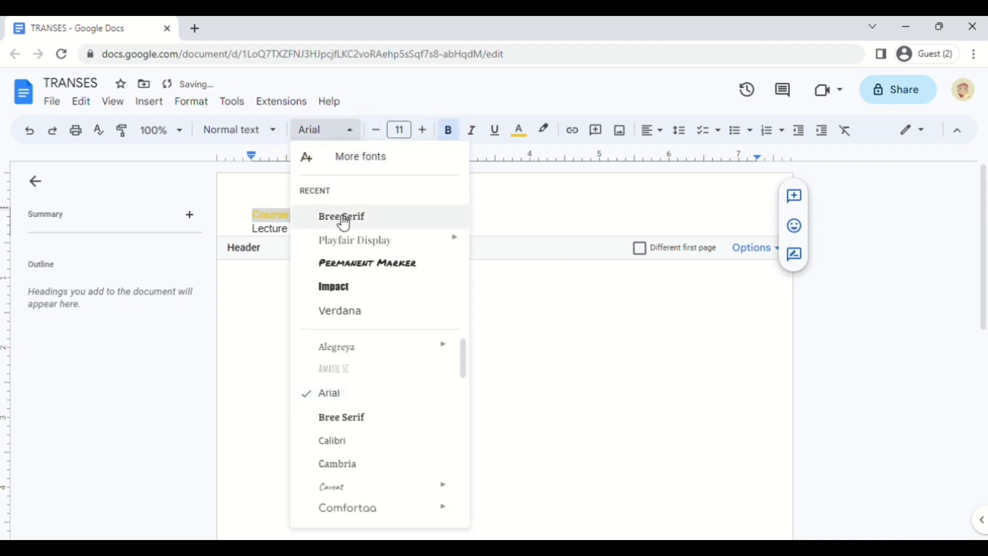
click(342, 218)
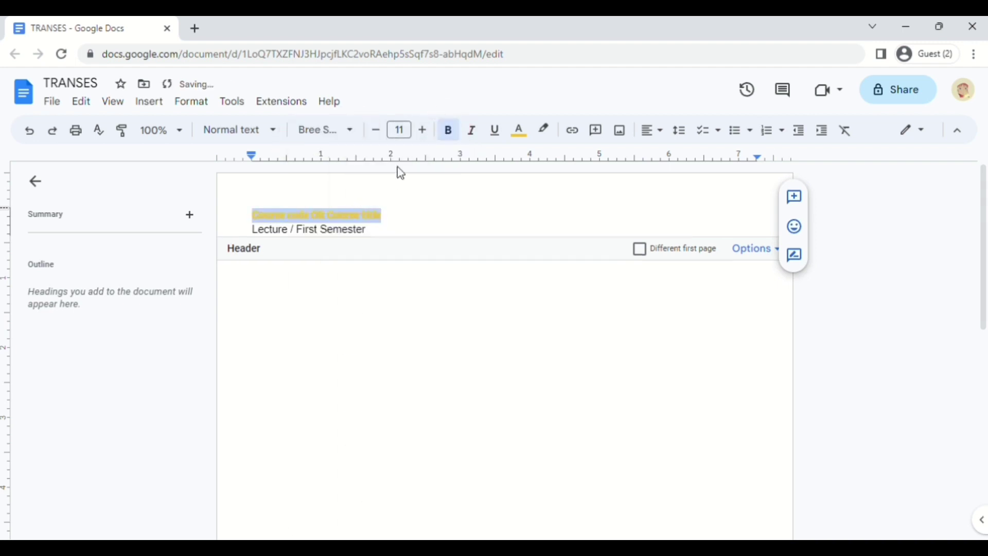
click(406, 130)
text(15)
key(Return)
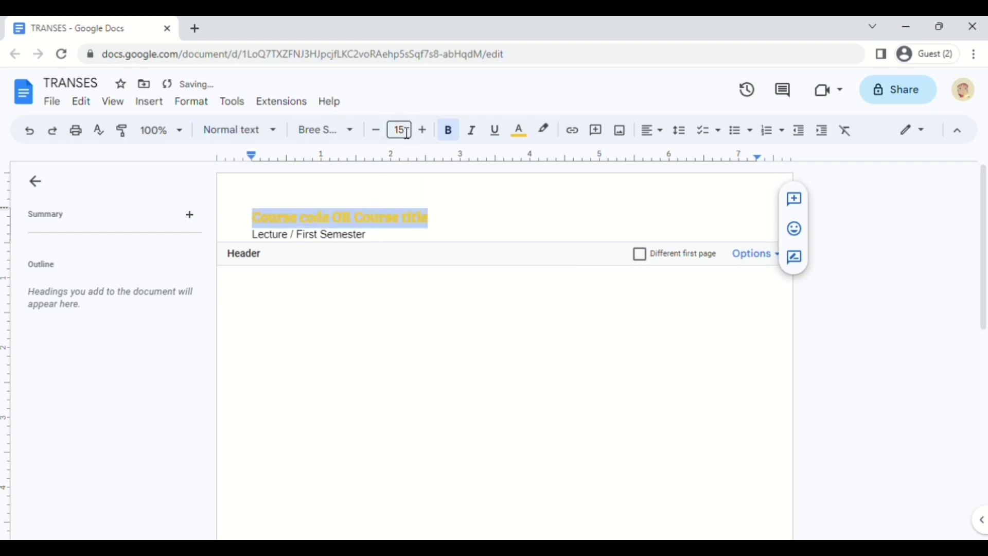
click(423, 287)
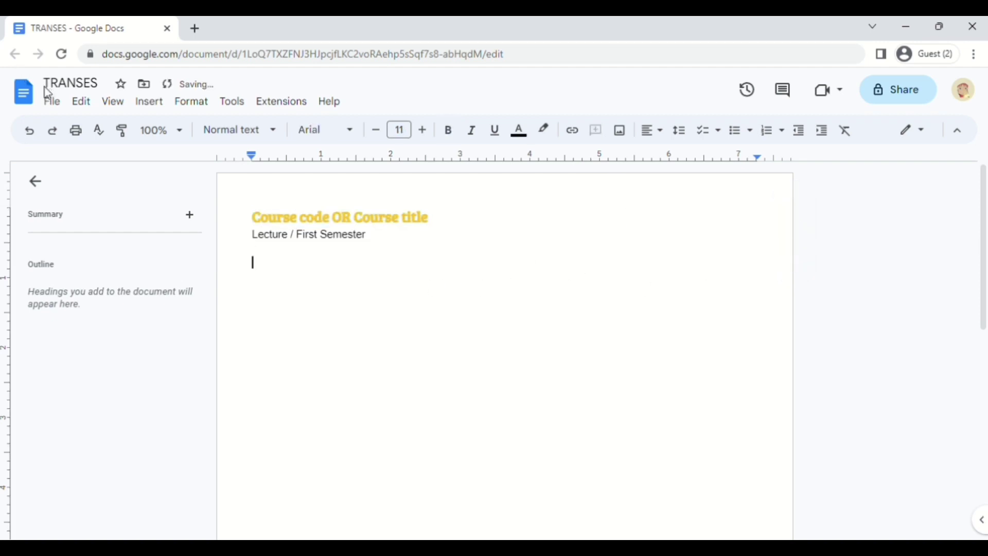
Lay out the document body in two columns and enter "Title" at the start of the first column
click(192, 106)
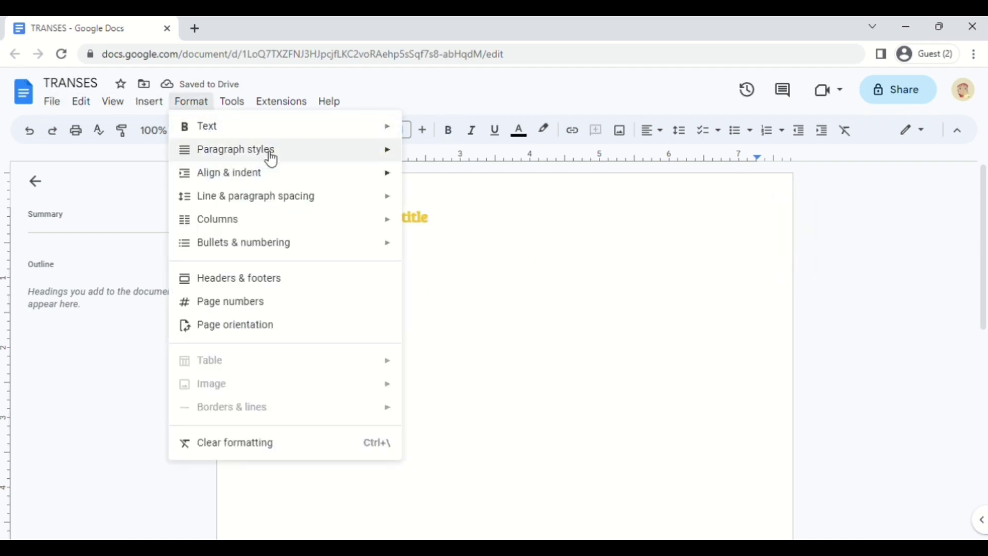
mouse_move(281, 171)
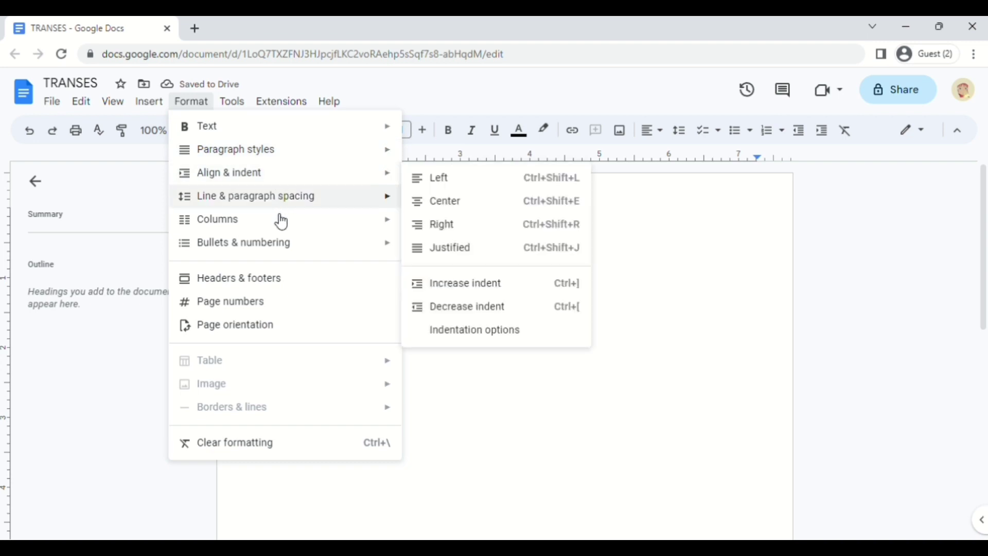
mouse_move(326, 221)
click(502, 244)
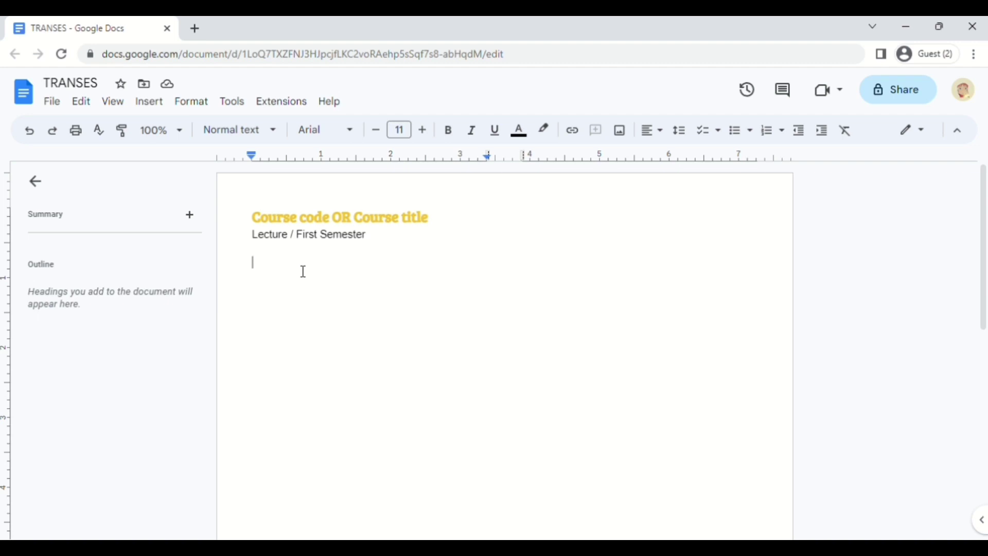
text(Title)
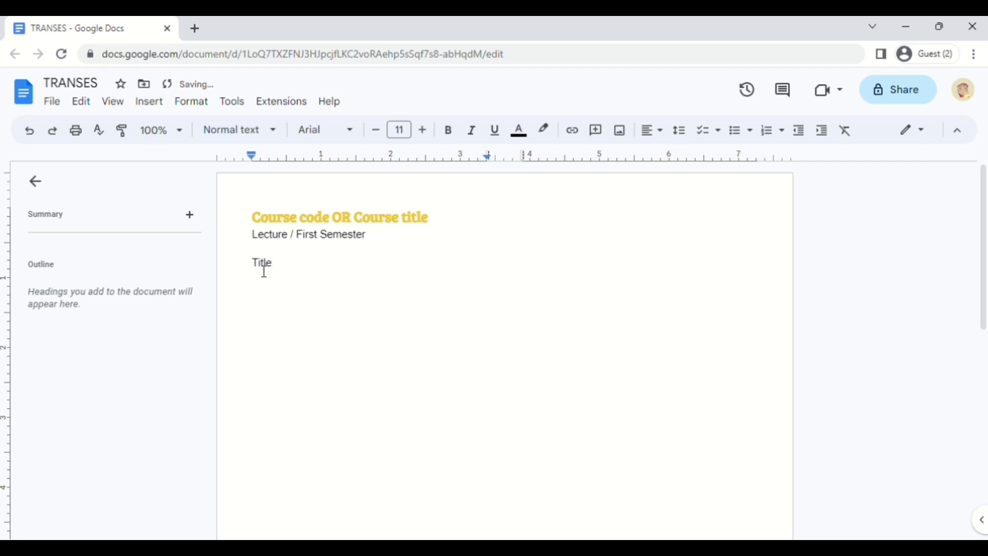
Give the "Title" paragraph a 1 pt golden yellow border on all four sides and a matching golden yellow background
click(263, 271)
double_click(263, 270)
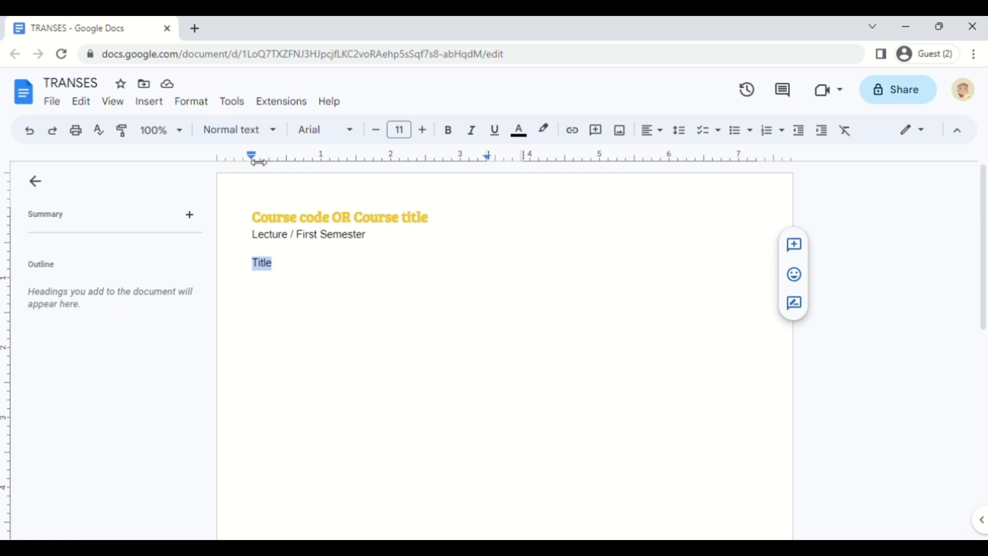
click(192, 105)
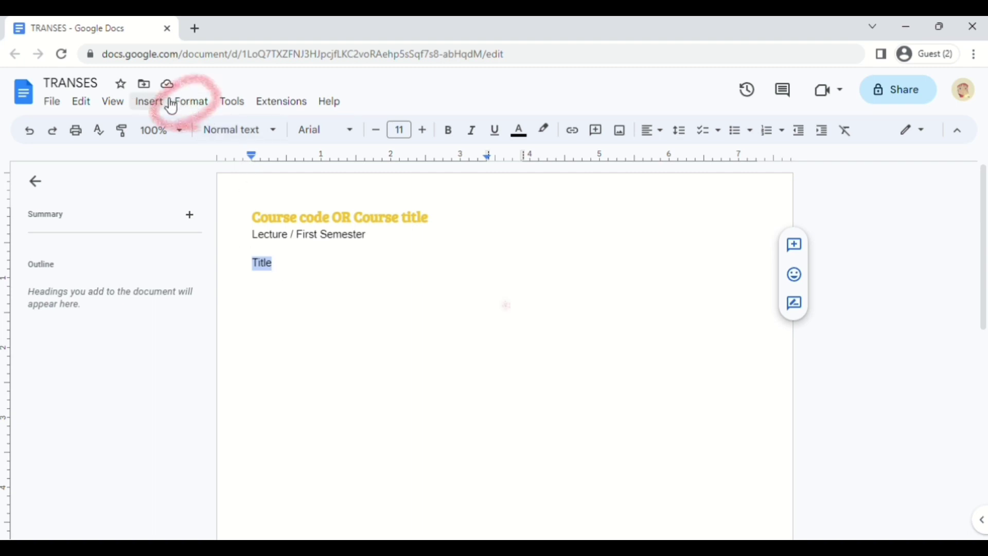
click(190, 102)
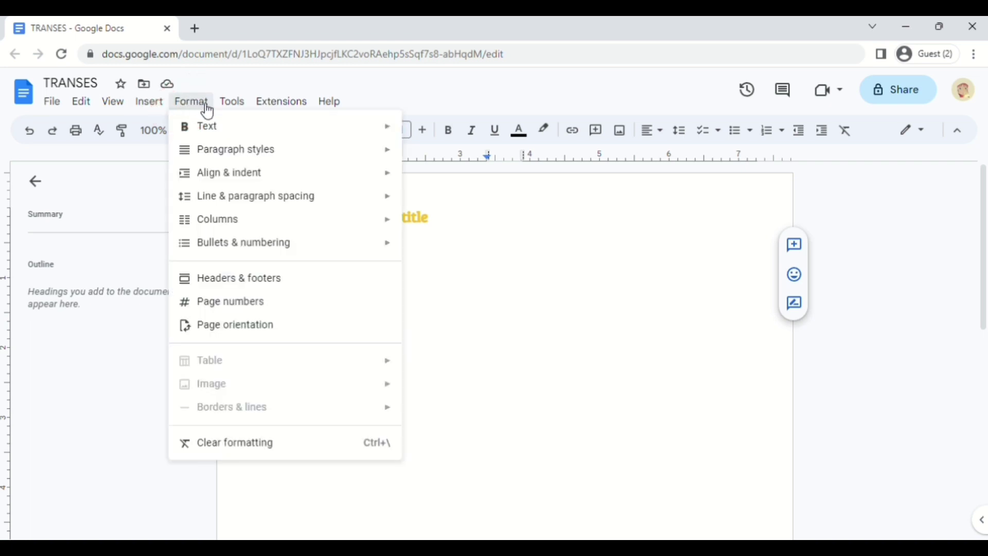
mouse_move(232, 101)
mouse_move(196, 104)
mouse_move(286, 154)
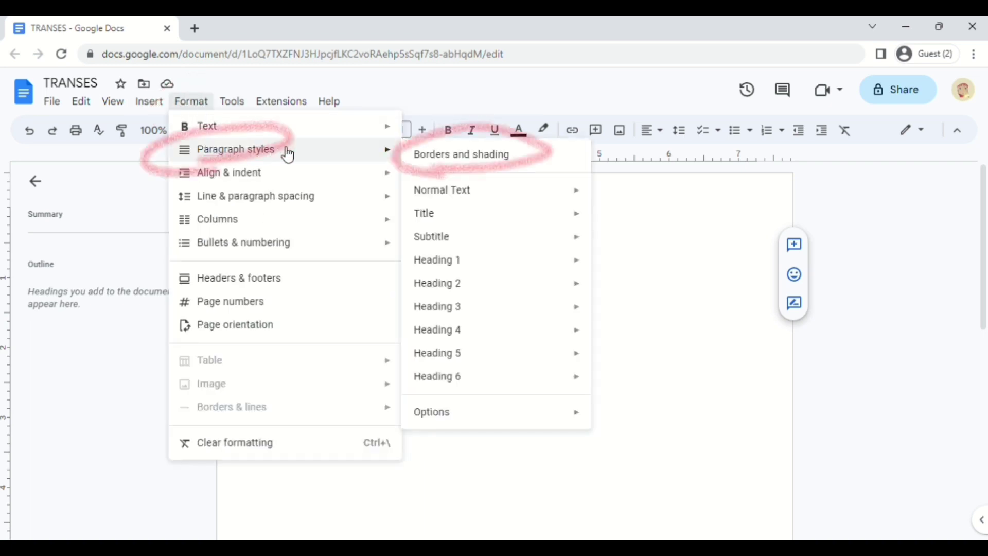
click(443, 154)
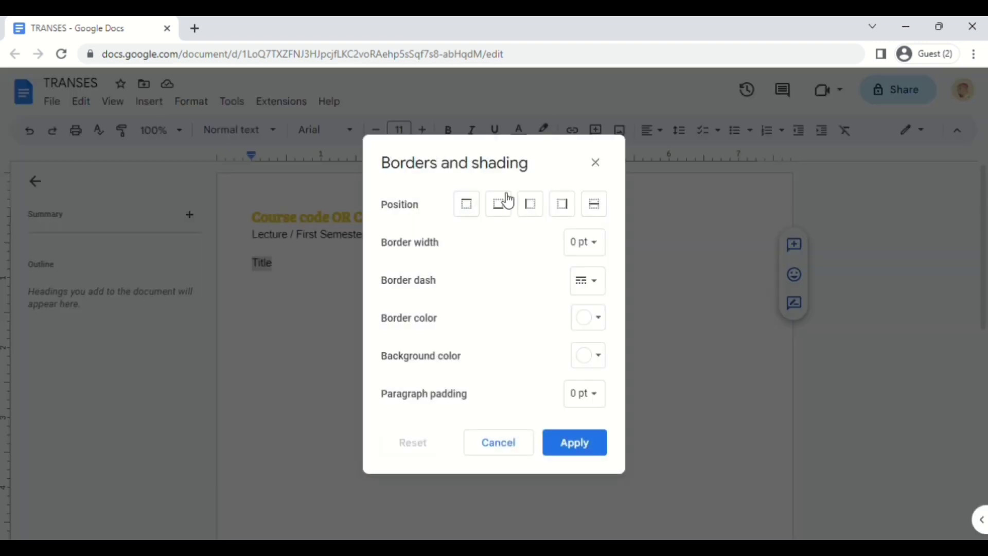
click(592, 321)
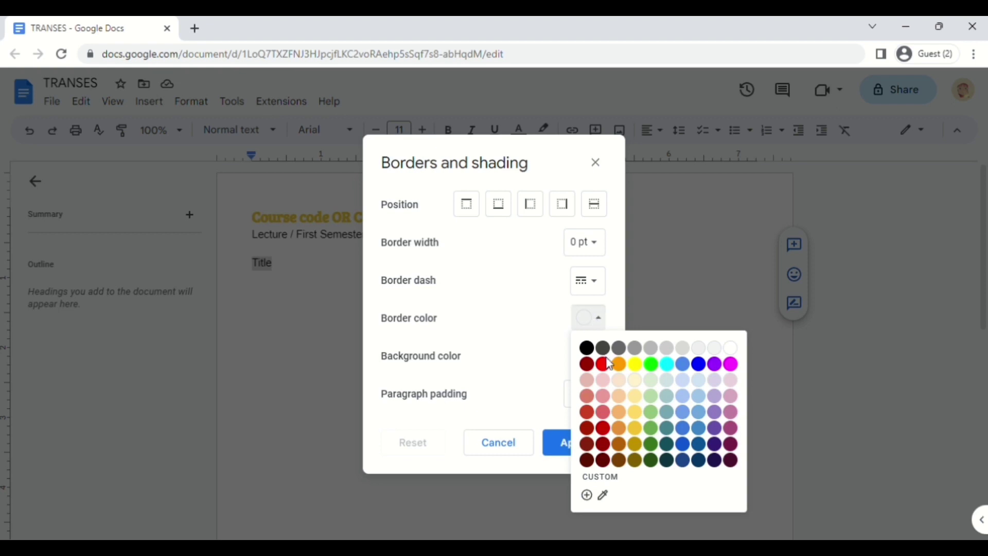
click(635, 427)
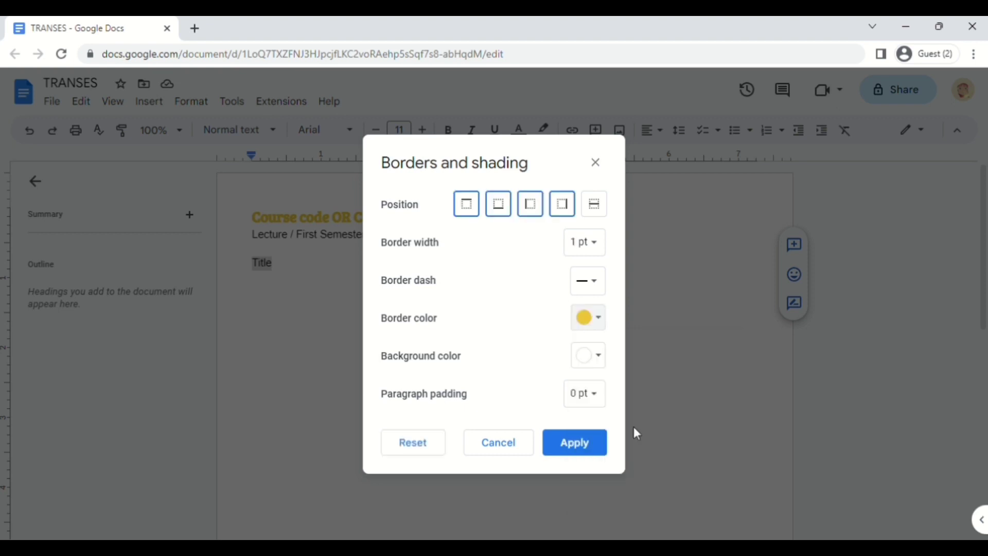
click(599, 362)
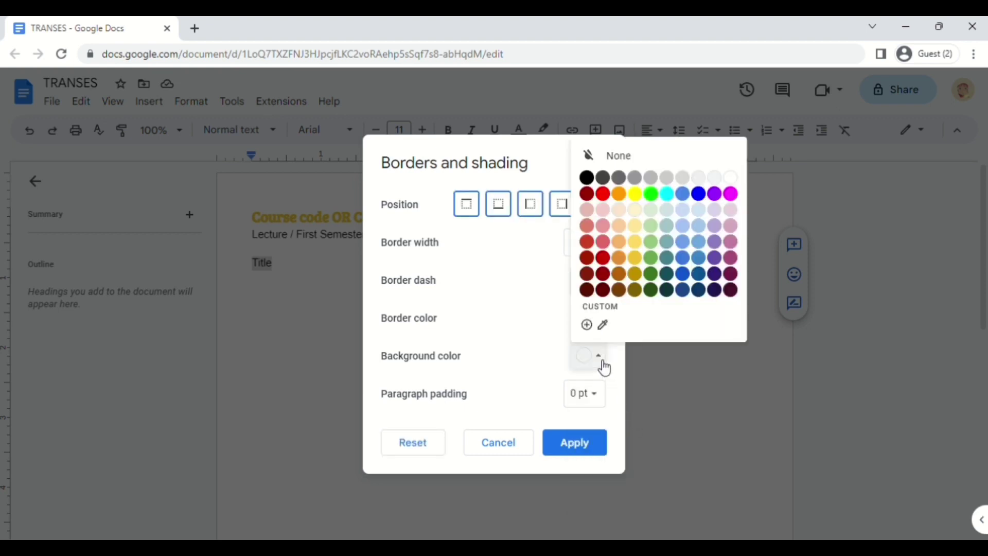
click(639, 260)
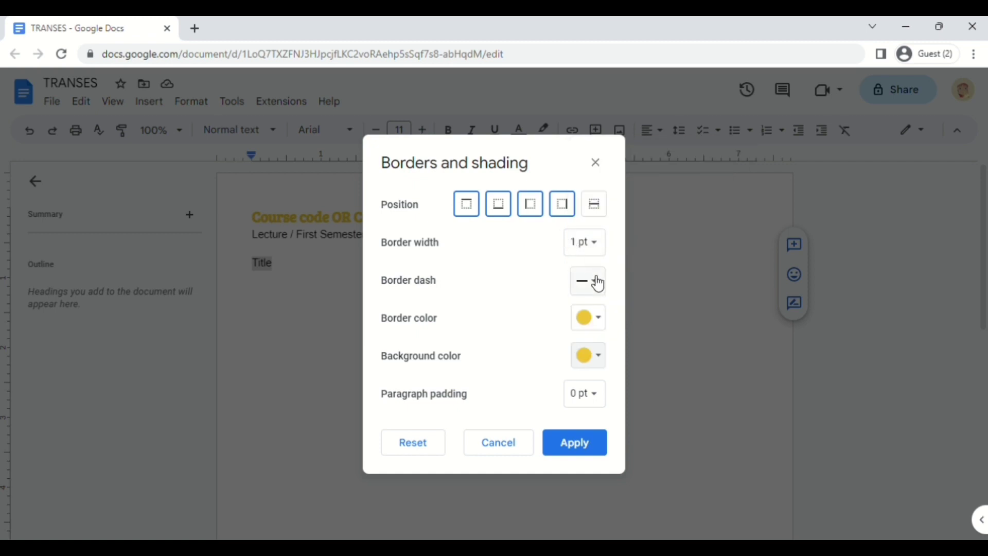
click(592, 449)
Make the "Title" text bold and center it in its shaded bar
click(449, 135)
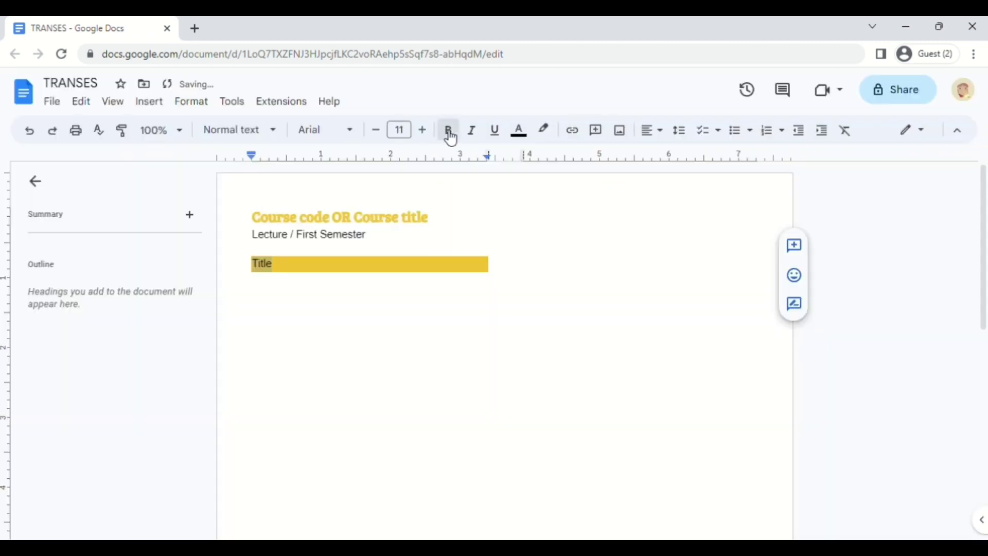
click(653, 131)
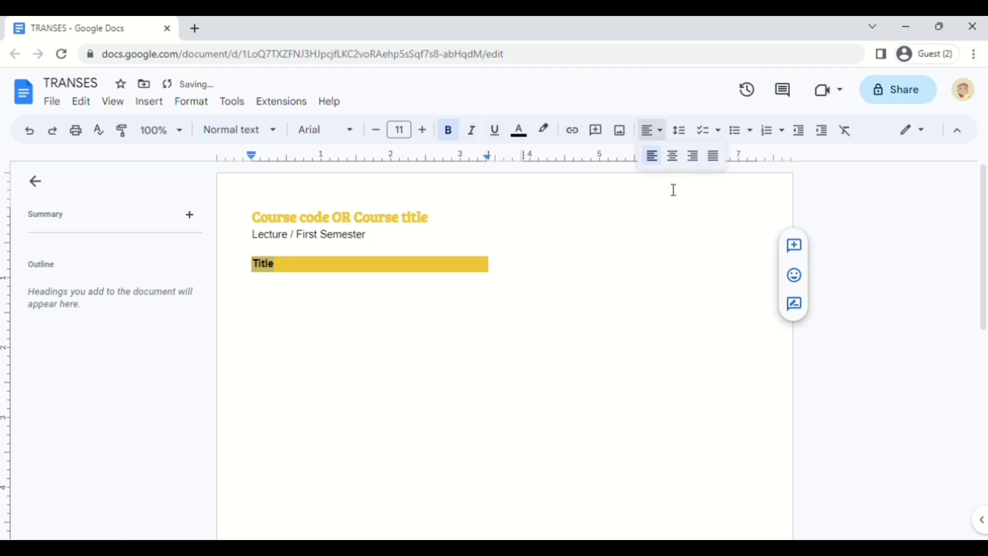
click(675, 159)
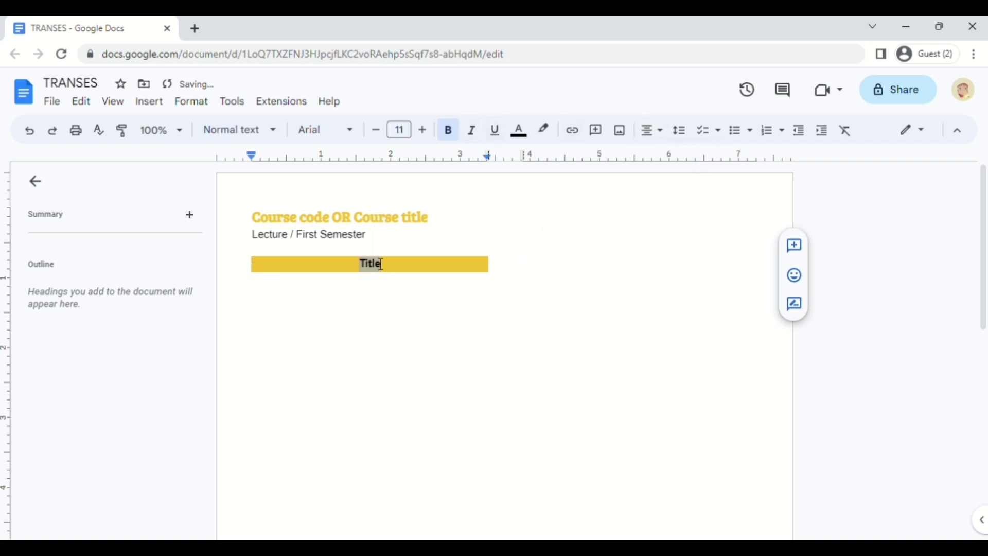
Update the Title paragraph style to match the formatted "Title" line and start a new line below it
click(259, 135)
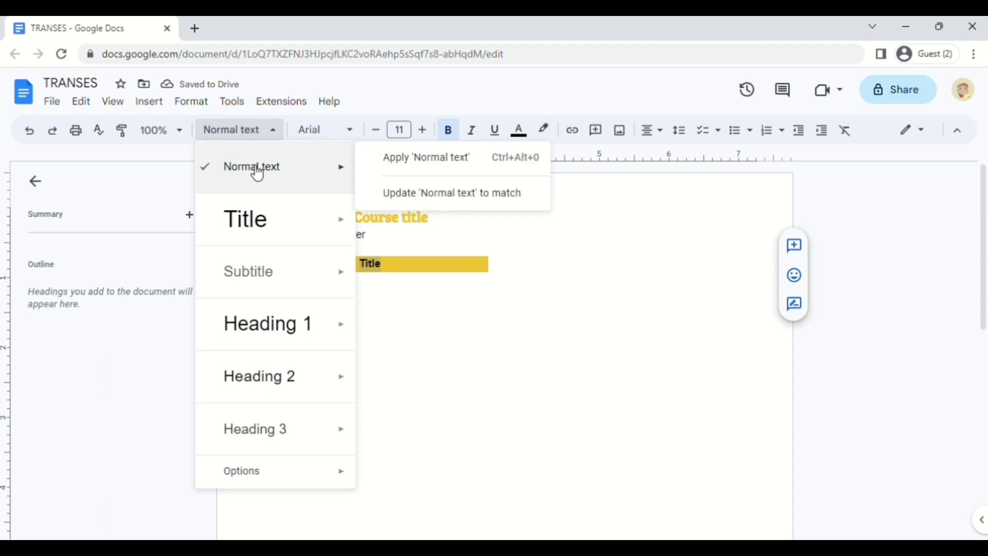
mouse_move(259, 219)
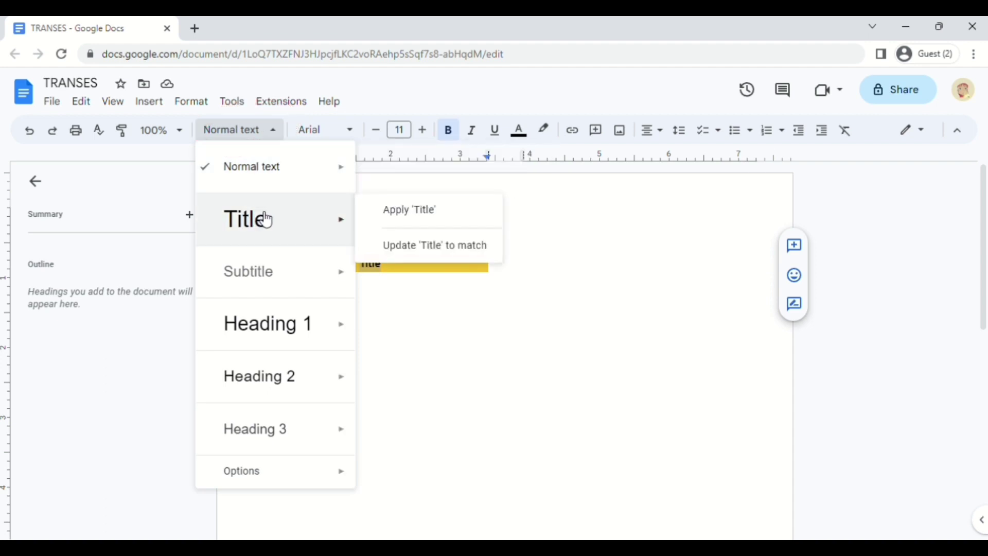
click(422, 251)
click(406, 265)
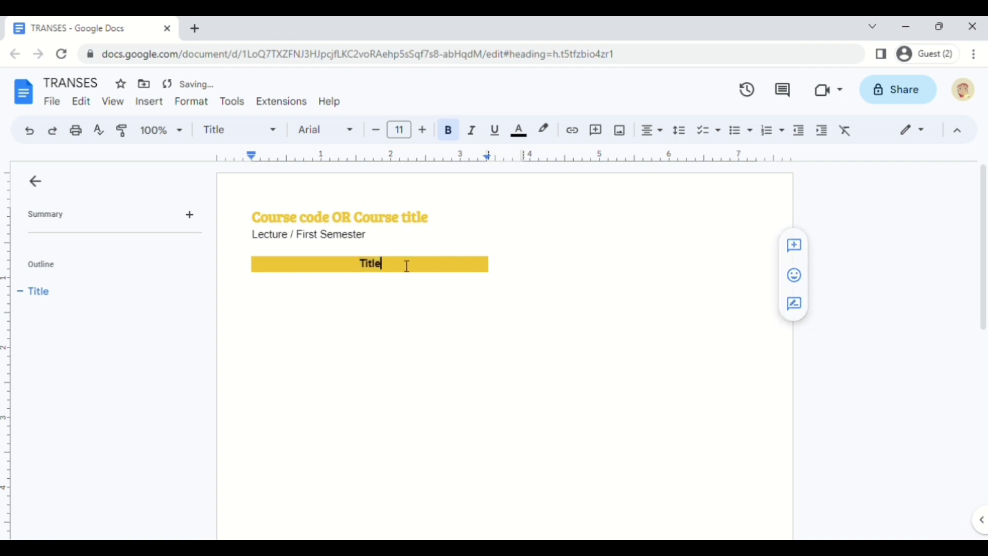
key(Return)
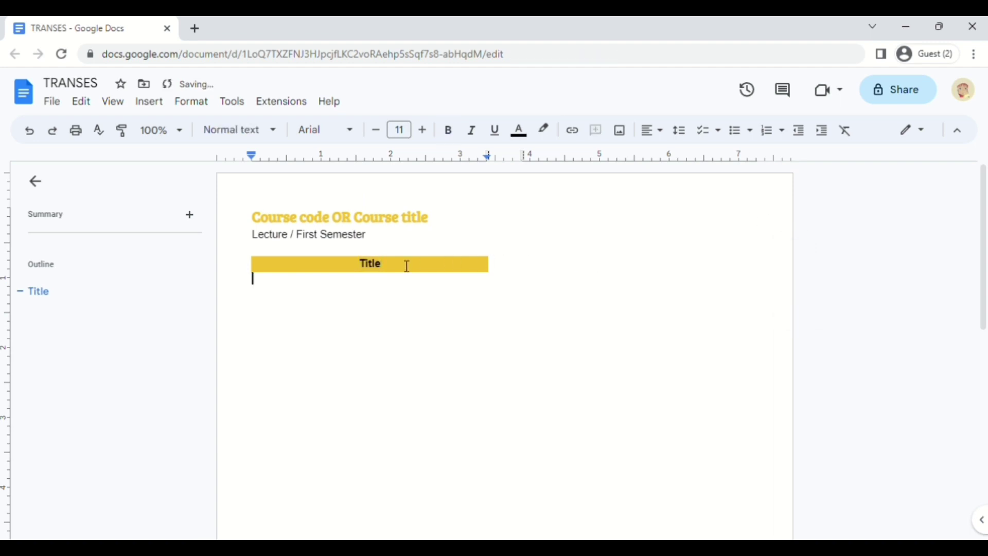
Enter the sample text "Human Anatomy" below the title bar and apply the Title style to it
text(Human Anatomy)
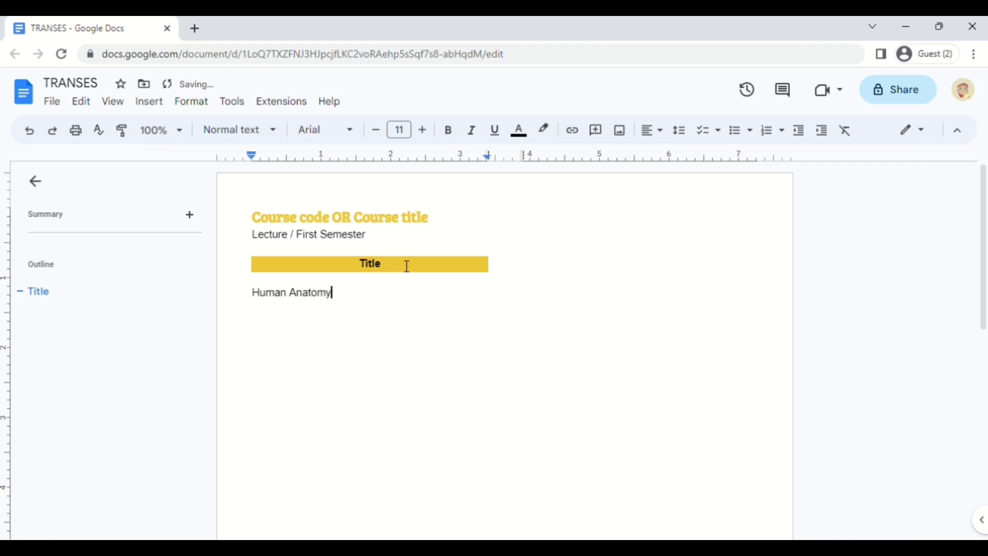
triple_click(260, 301)
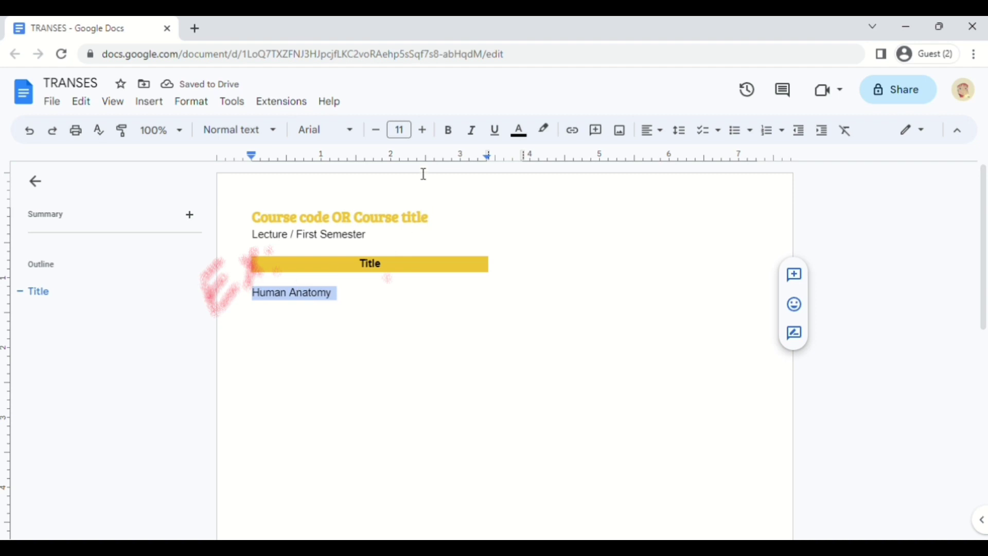
click(248, 133)
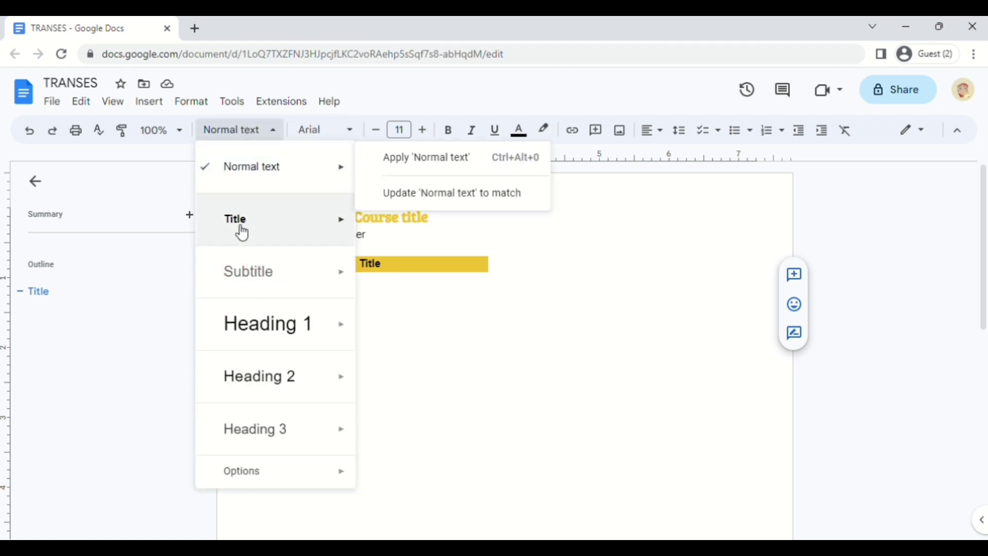
mouse_move(240, 234)
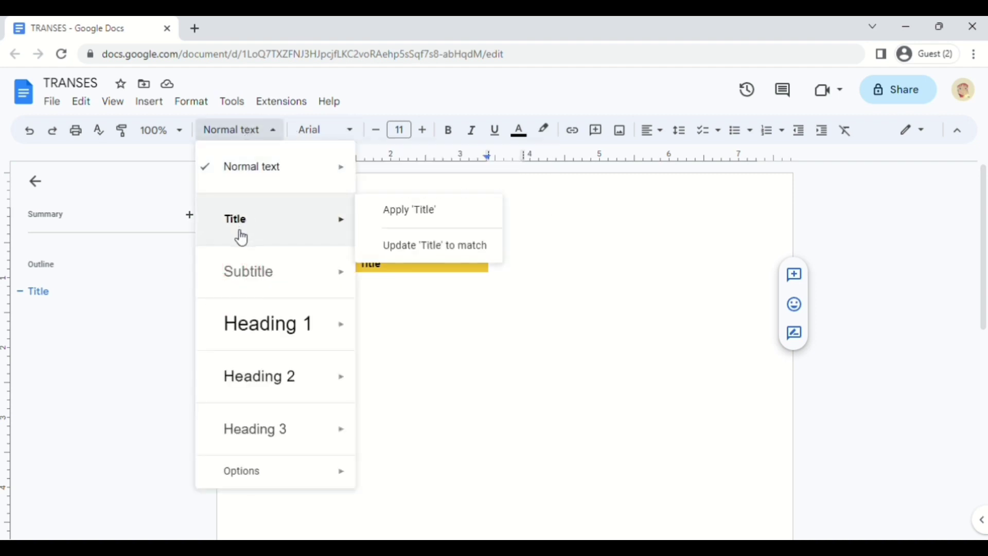
click(404, 222)
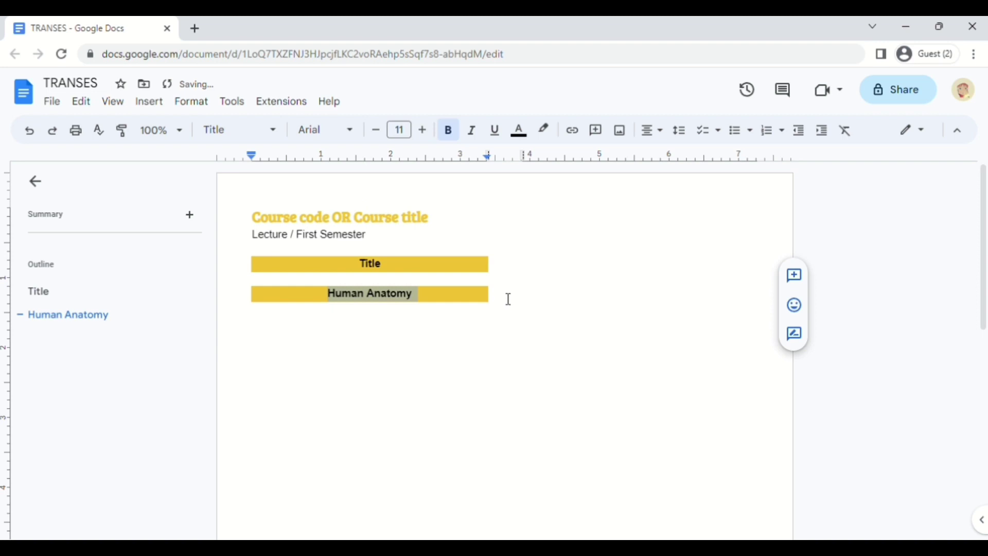
Undo the Title style on "Human Anatomy" and delete the sample text with its extra blank line
key(ctrl+z)
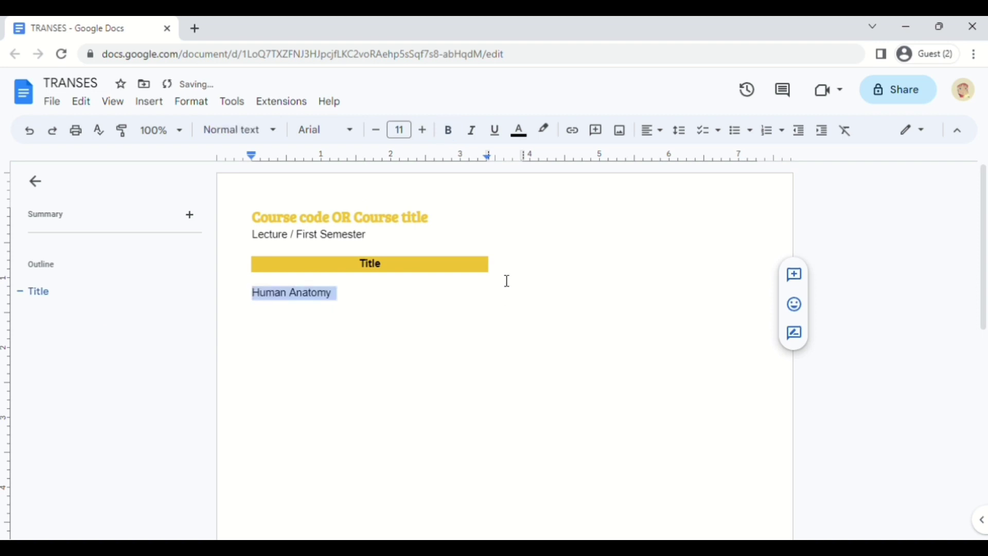
key(BackSpace)
key(BackSpace)
Enter "Subtitle" directly below the title bar and give it a 1 pt golden yellow border on all four sides and a light yellow background
text(Subtitle)
double_click(277, 281)
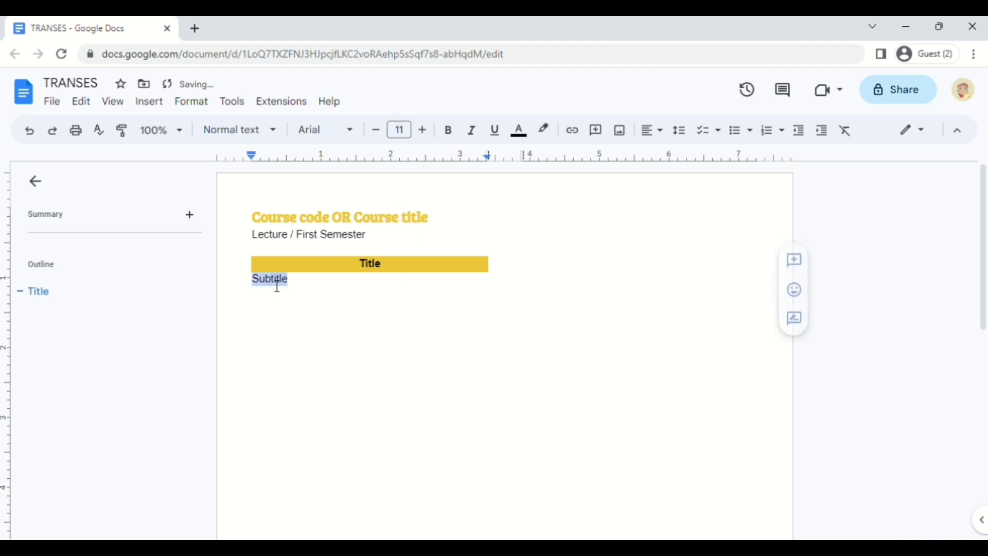
click(205, 105)
mouse_move(238, 153)
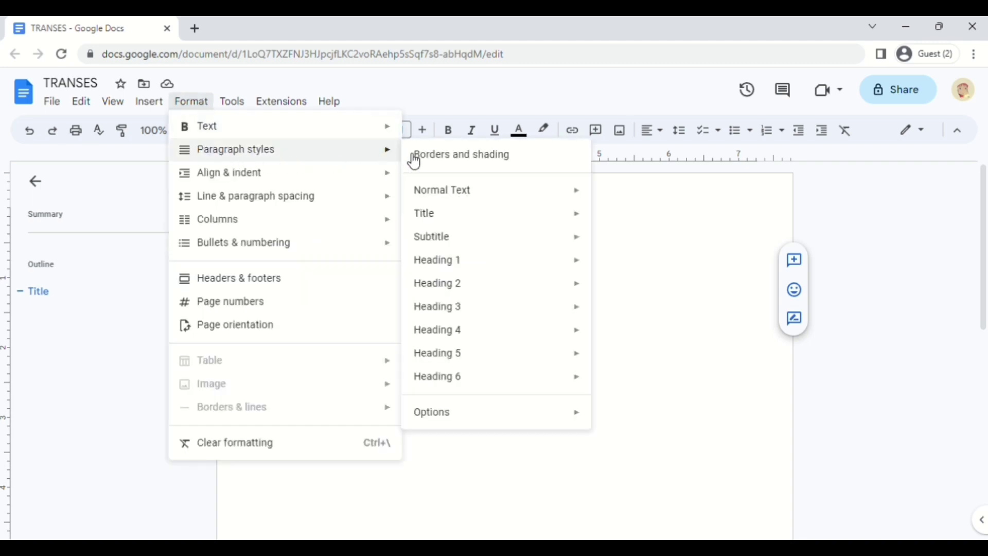
click(431, 157)
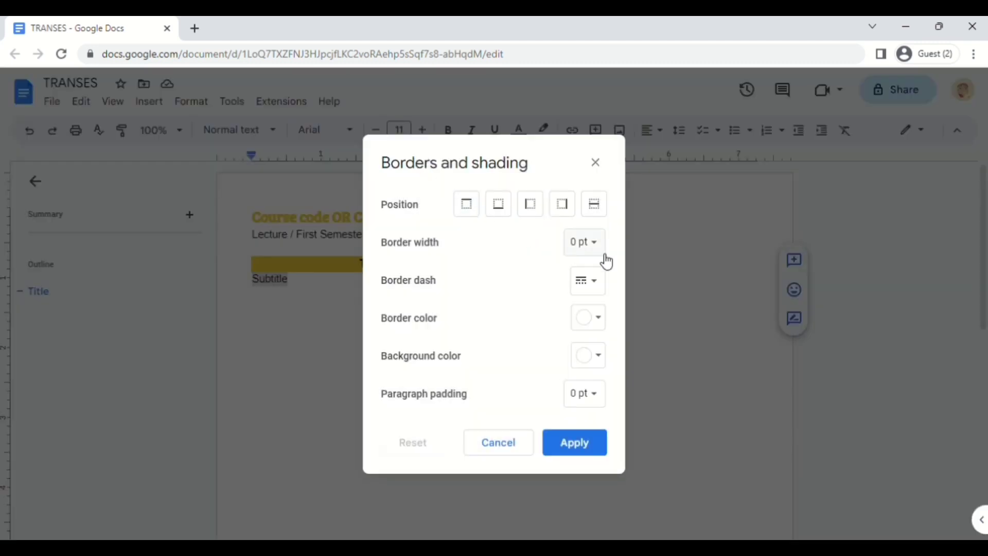
click(588, 327)
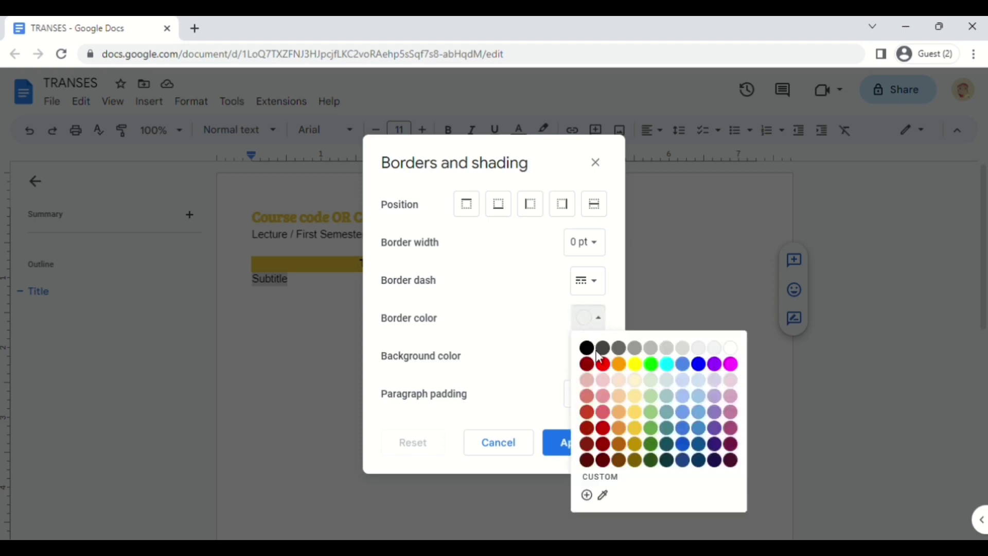
click(632, 413)
click(586, 359)
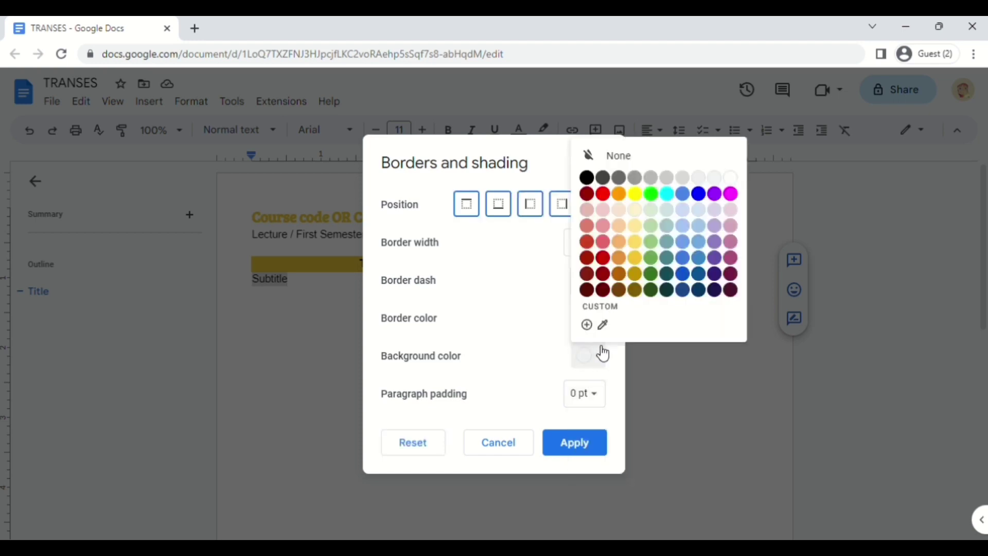
click(635, 226)
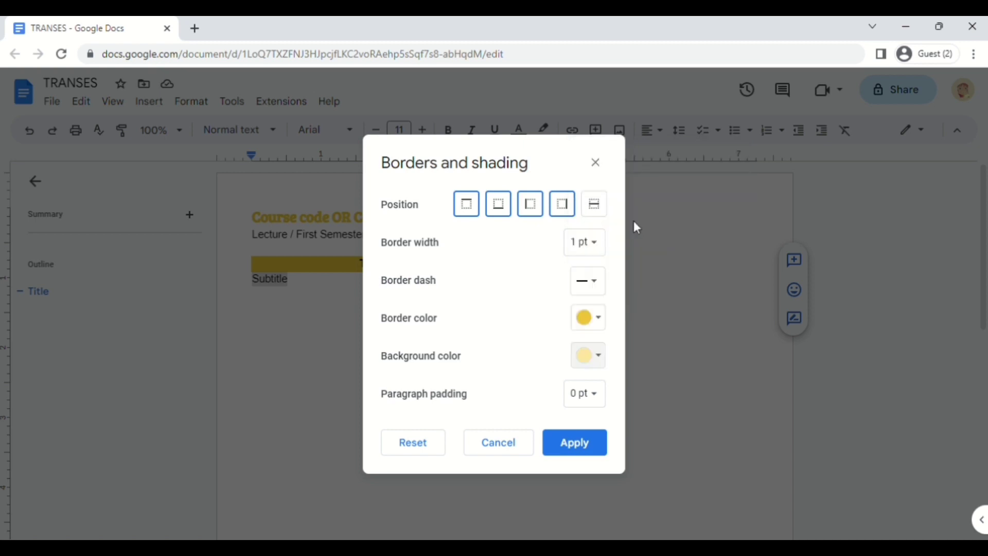
click(579, 441)
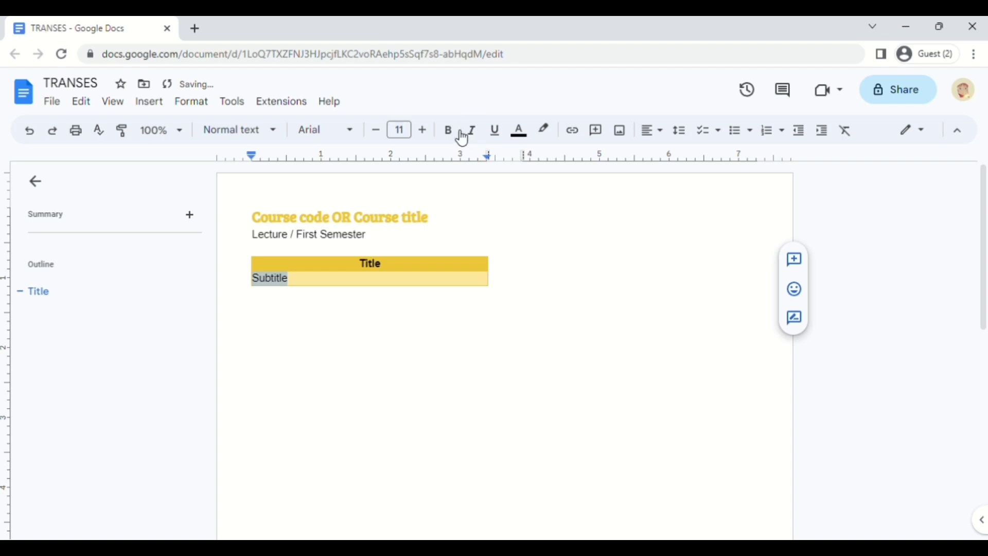
Center the "Subtitle" text in its light yellow bar and make it bold
click(653, 132)
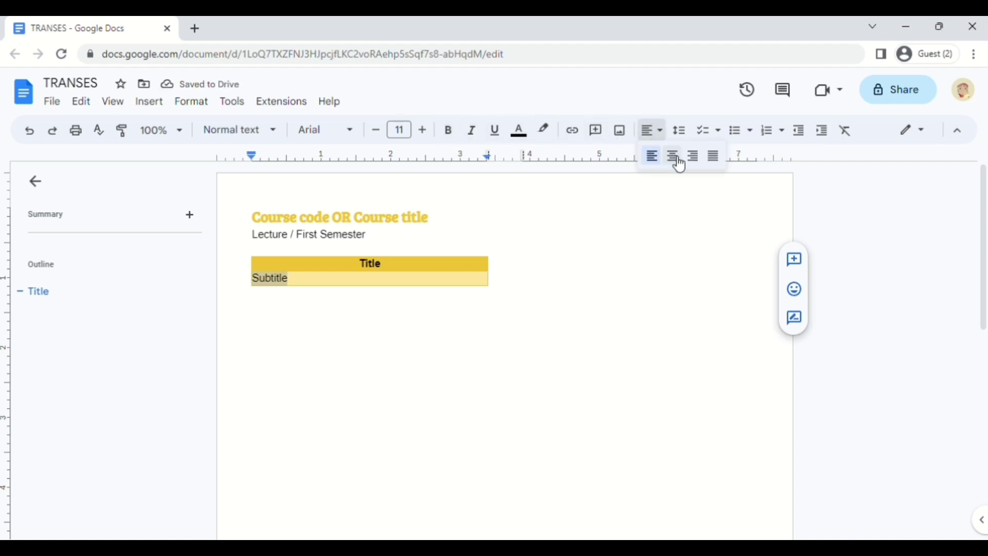
click(675, 159)
click(455, 135)
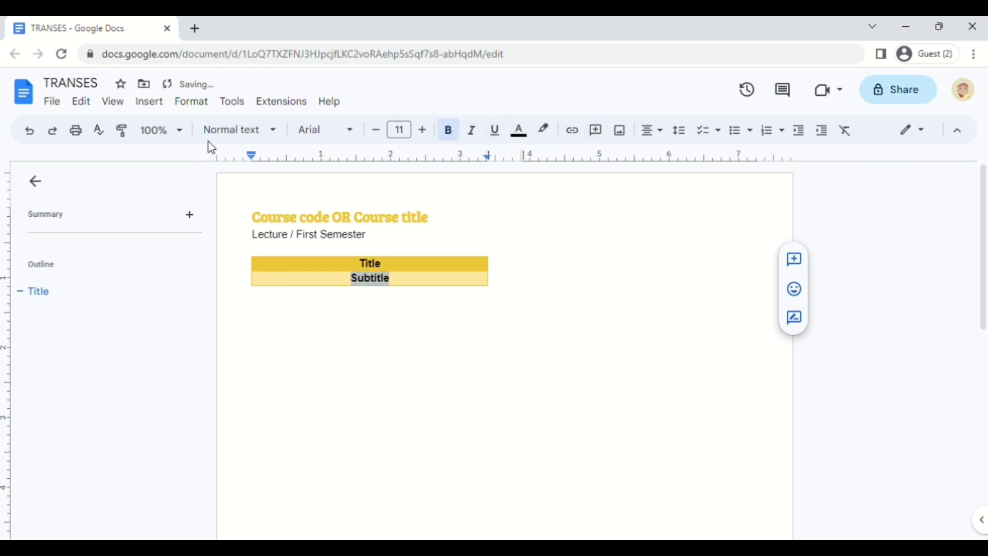
Update the Subtitle paragraph style to match the formatted "Subtitle" line
click(237, 130)
mouse_move(315, 266)
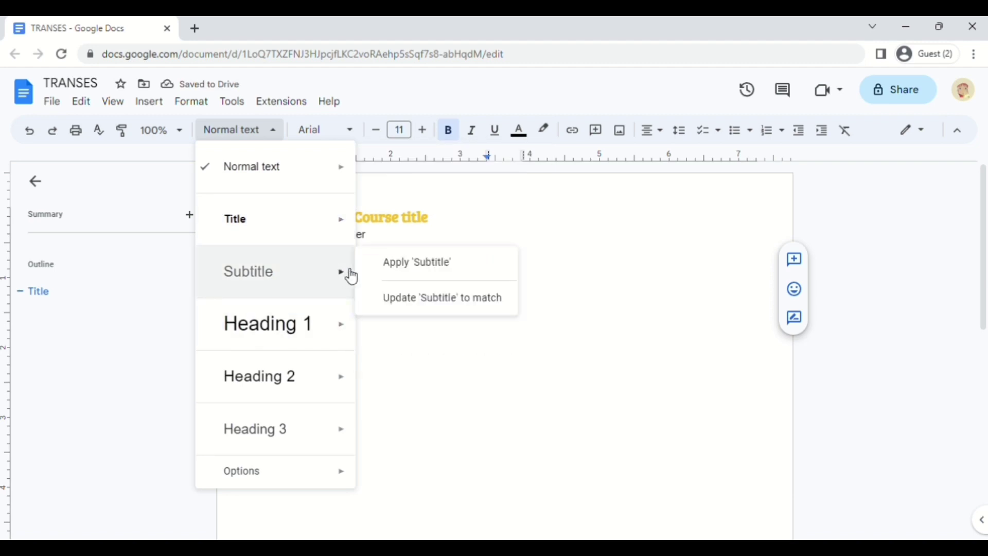
click(392, 299)
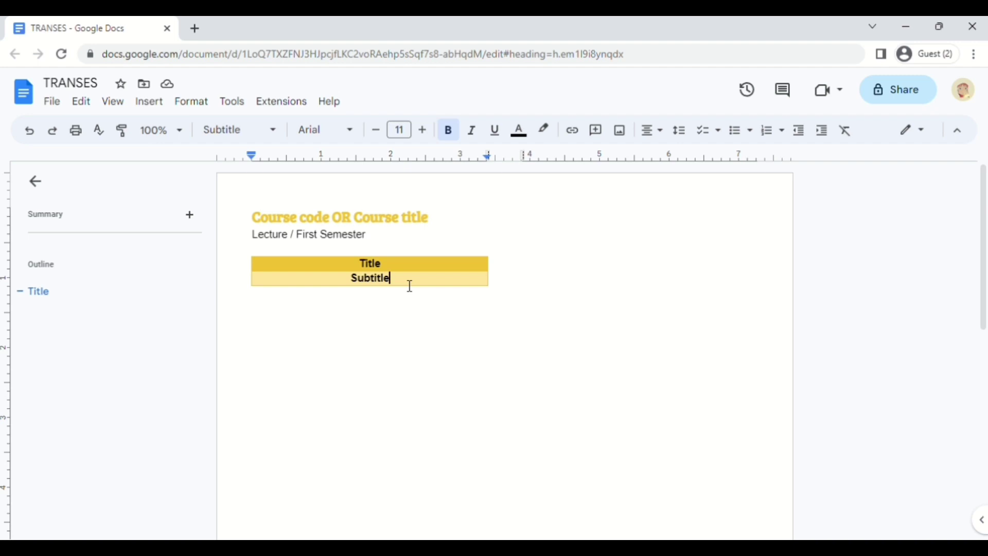
click(410, 287)
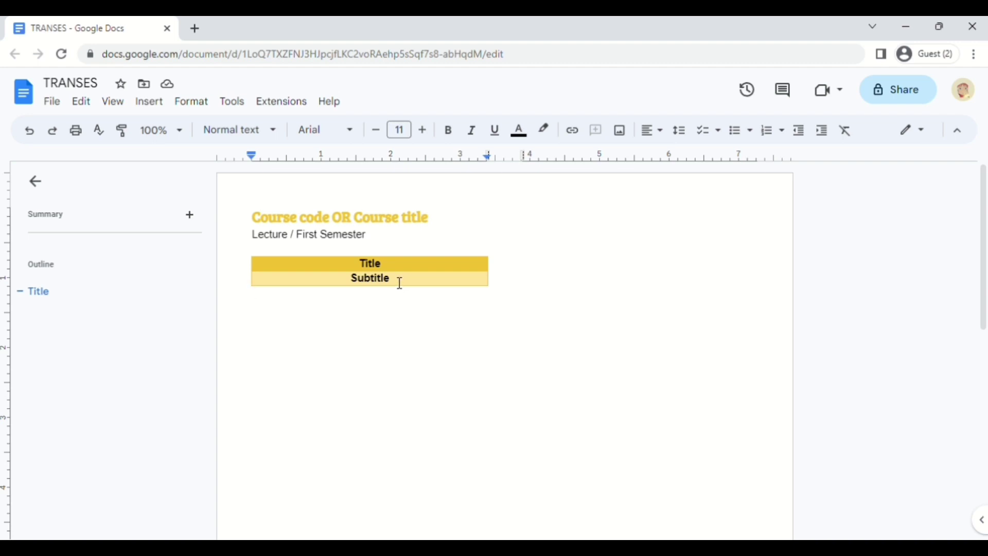
Enter "Examples" on a new line below the subtitle bar and give the paragraph a 1.5 pt black bottom border
text(Examples)
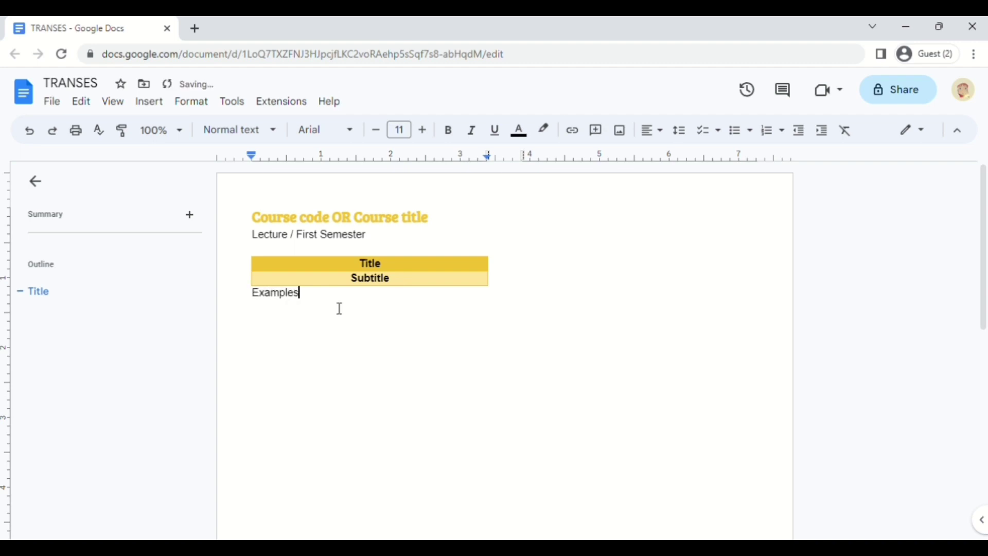
key(shift+Home)
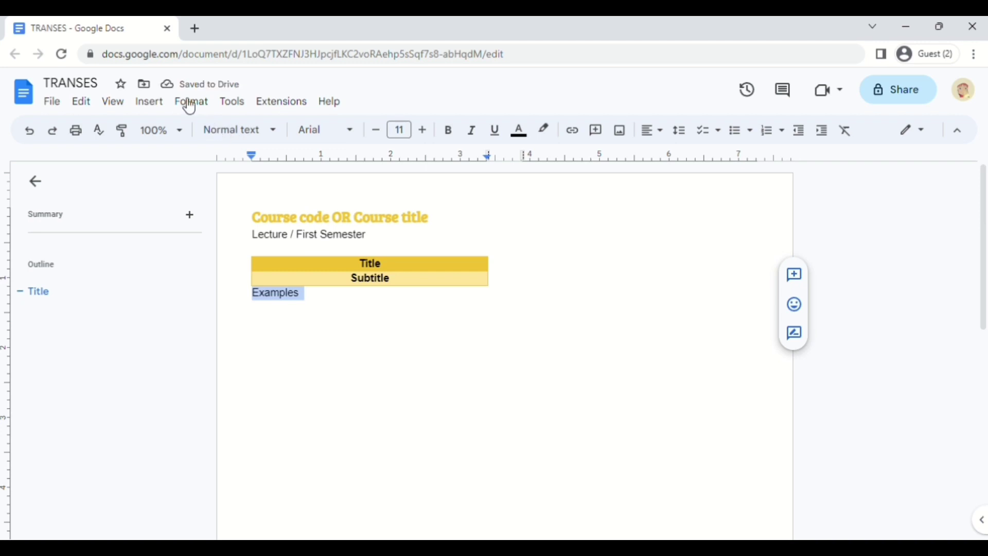
click(190, 107)
mouse_move(260, 150)
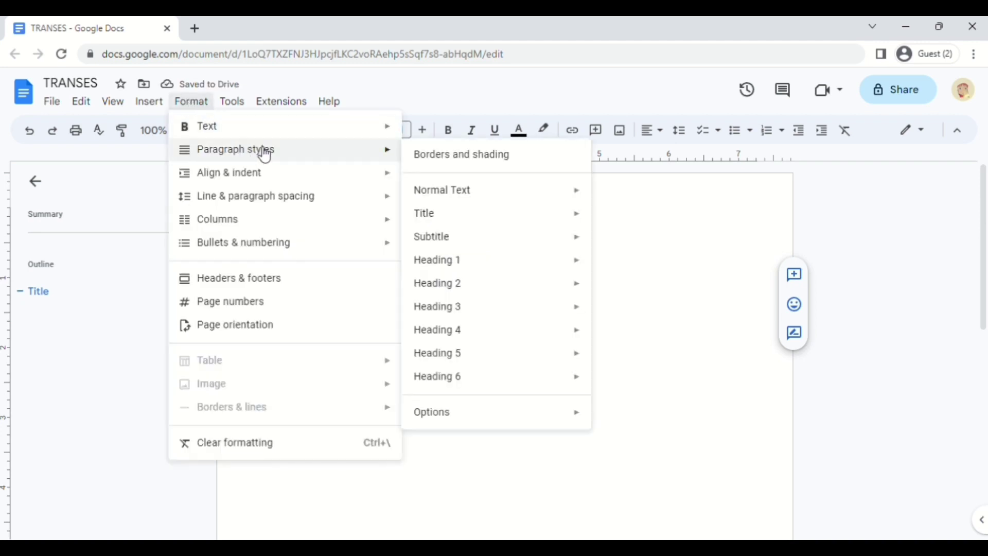
click(457, 158)
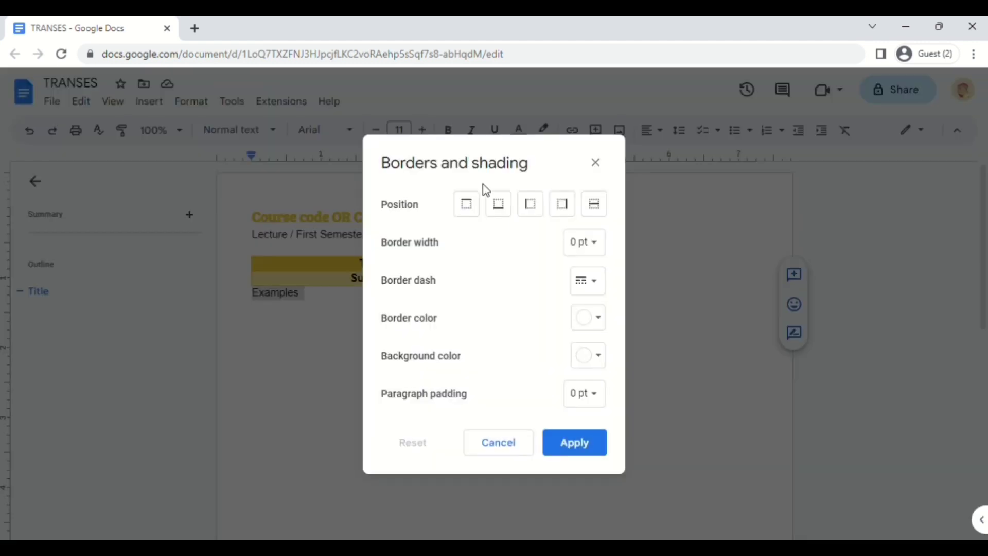
click(502, 206)
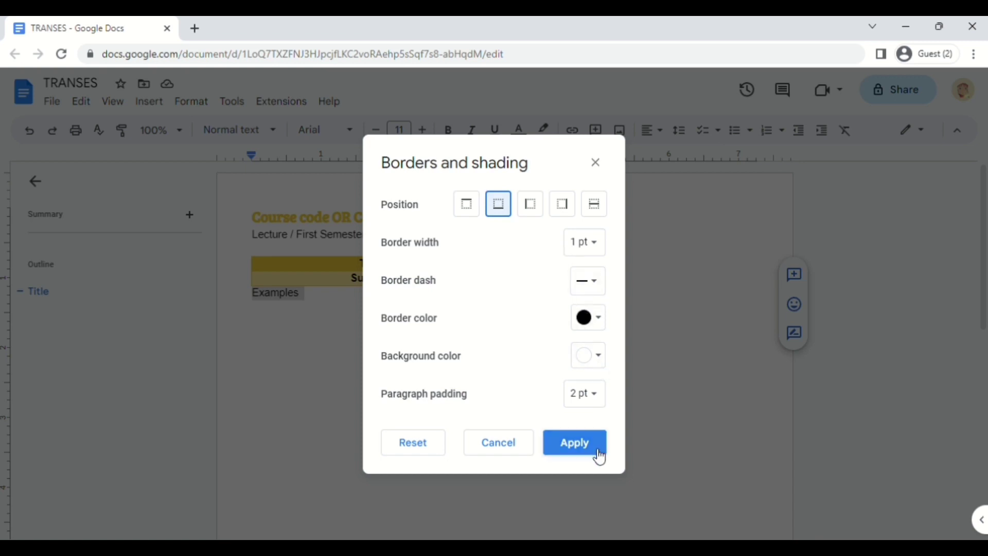
click(598, 246)
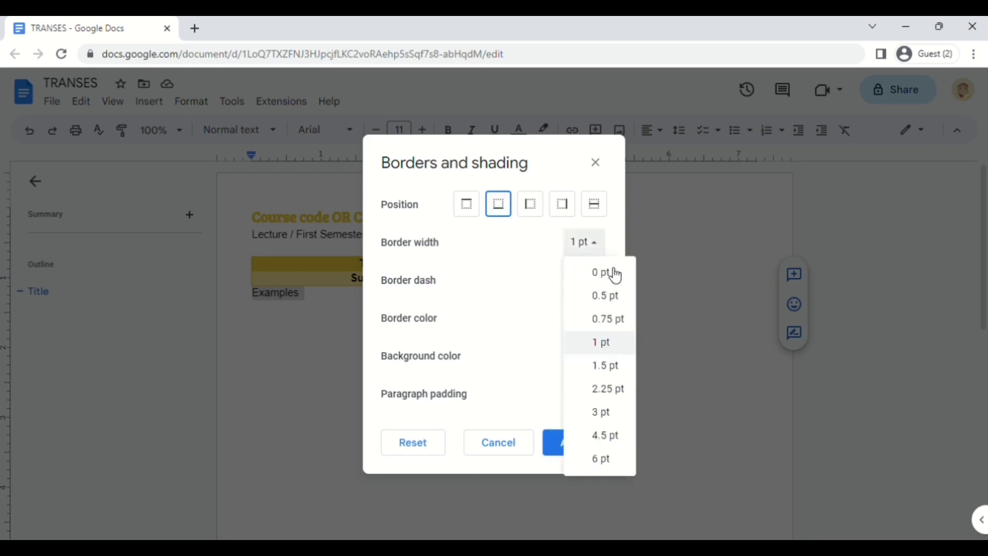
click(610, 366)
click(585, 451)
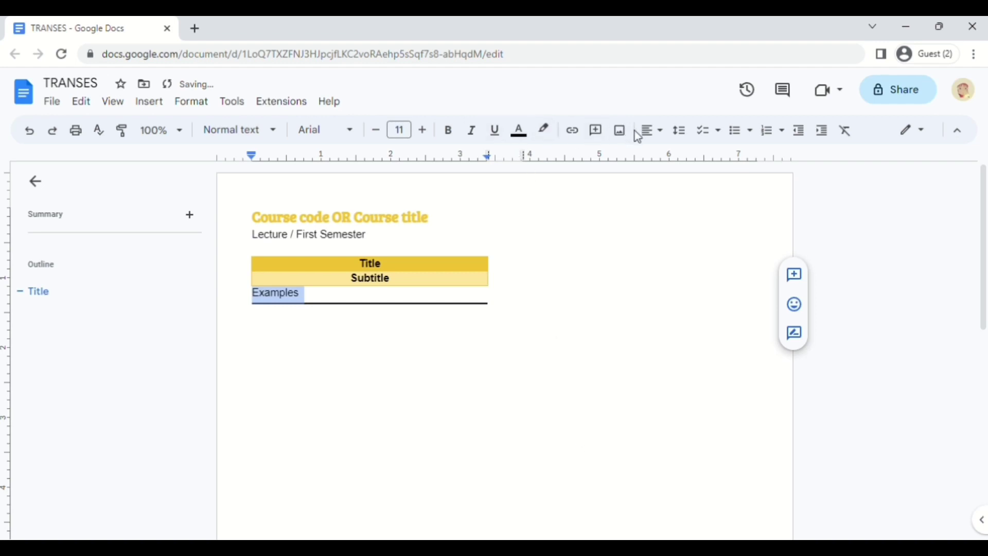
Make "Examples" bold and update the Heading 1 paragraph style to match it
click(458, 135)
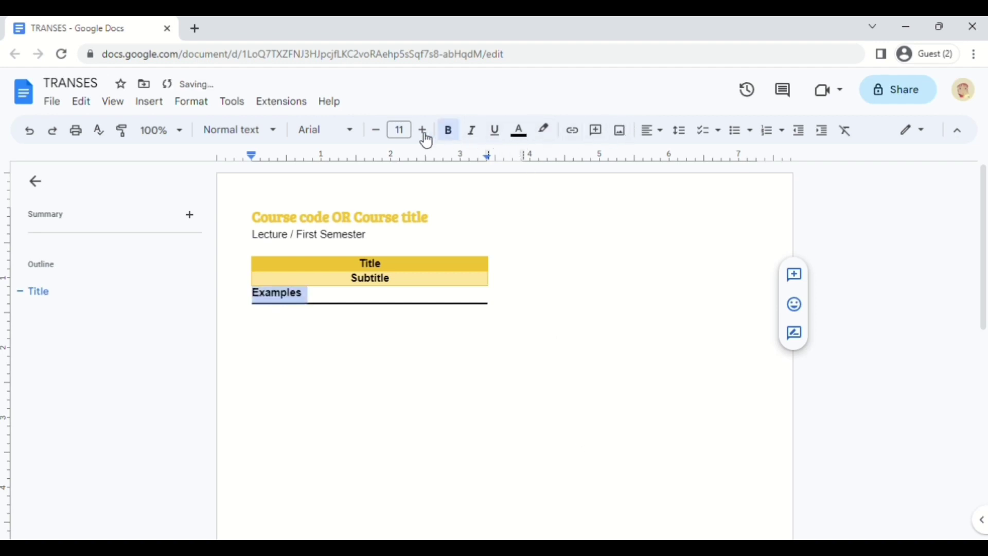
click(257, 135)
mouse_move(323, 353)
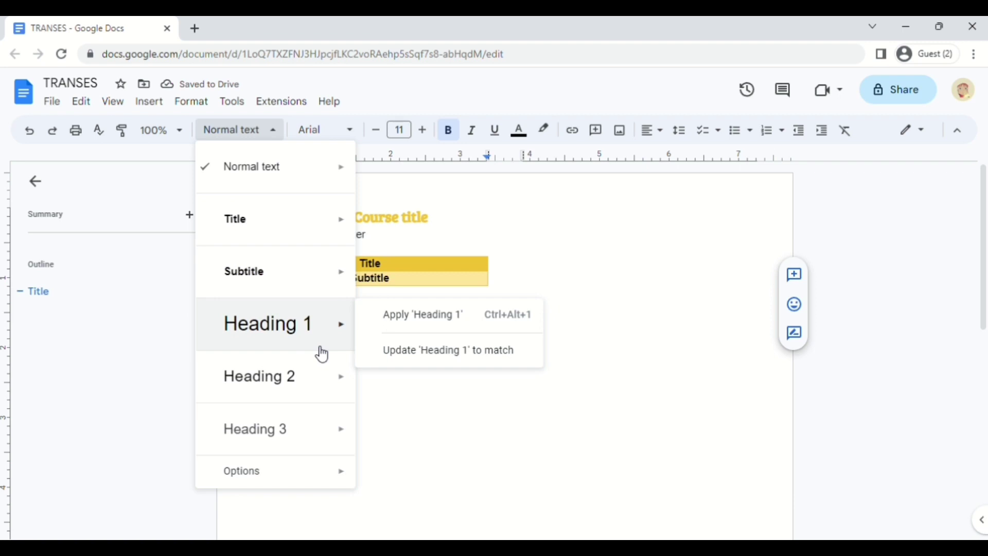
click(412, 352)
click(406, 317)
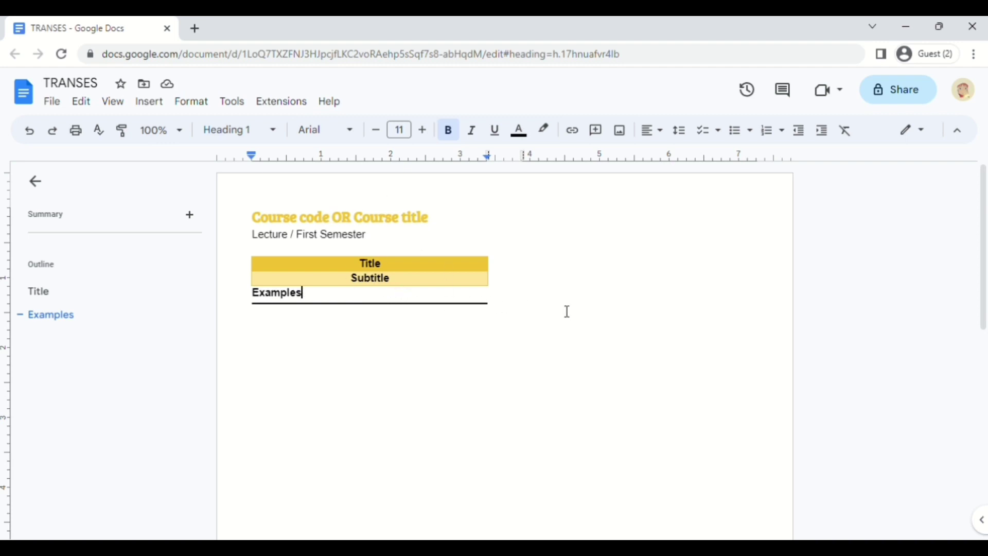
Insert a 1 x 1 table below the "Examples" heading and enter "Outline" in it
key(Return)
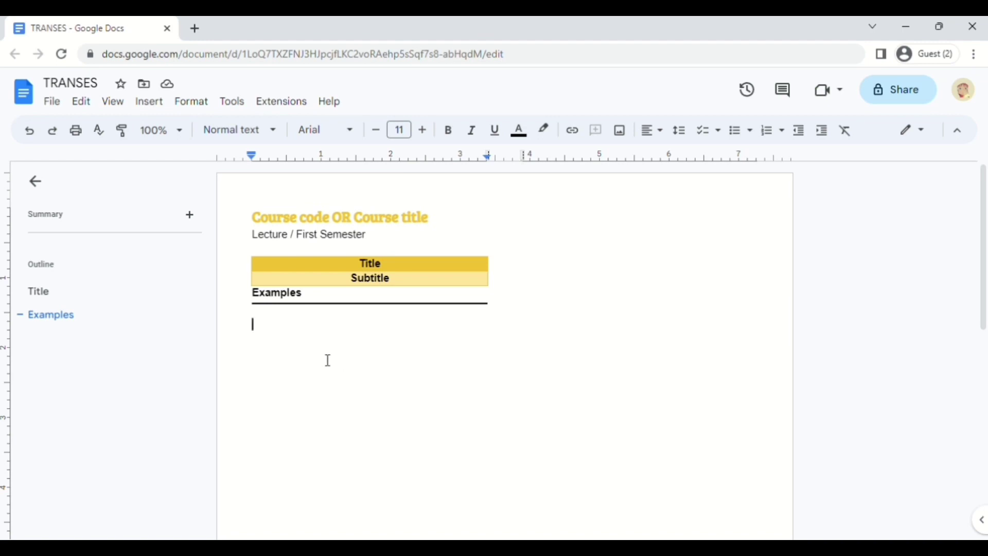
click(164, 103)
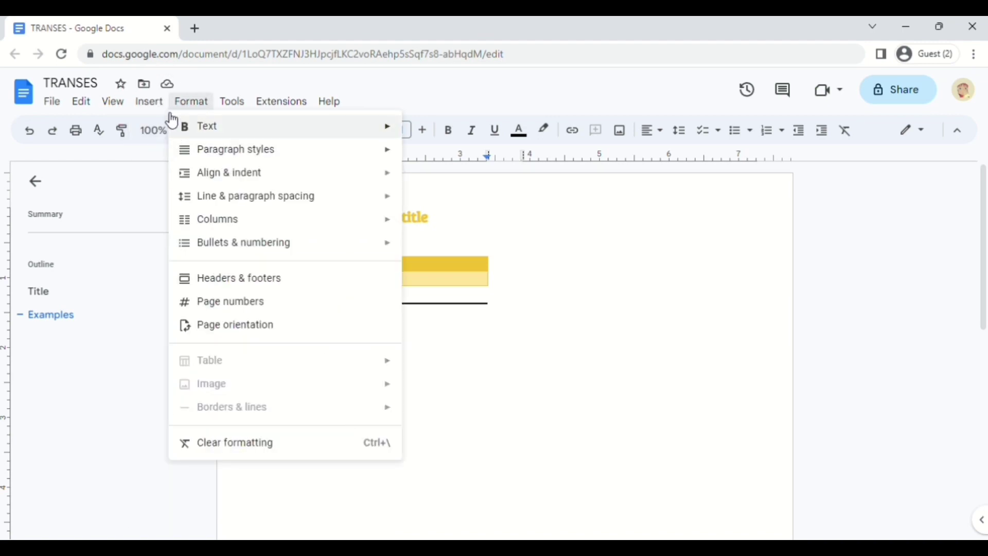
mouse_move(166, 112)
mouse_move(298, 159)
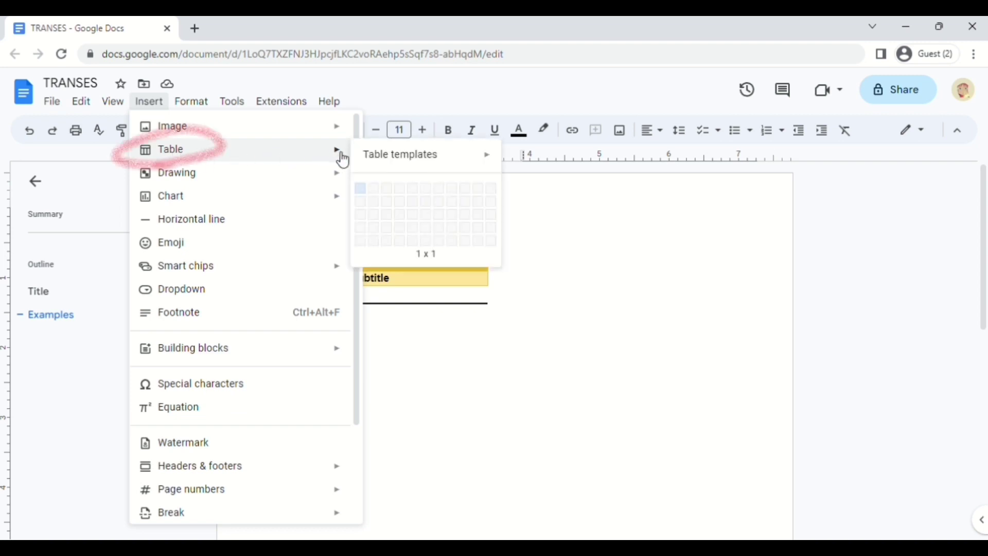
click(360, 188)
text(Outline)
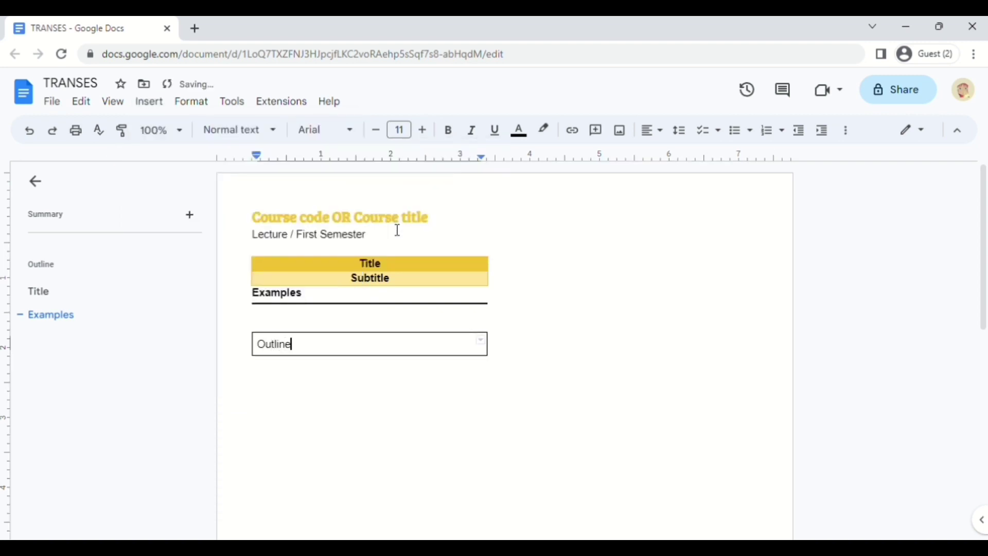
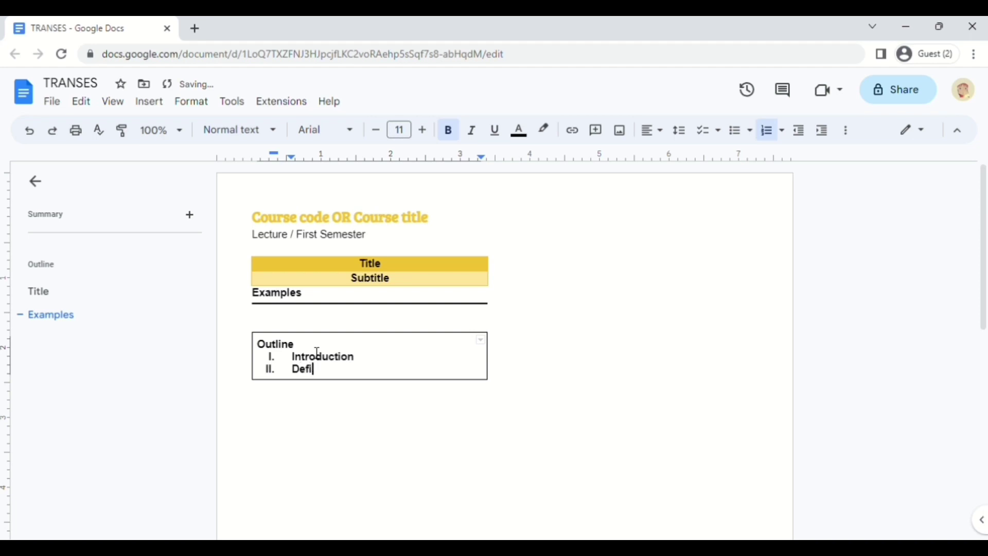
List "Introduction", "Definition of terms" and two "...." placeholders as bold Roman-numeral items under "Outline"
text(tion of terms)
key(Return)
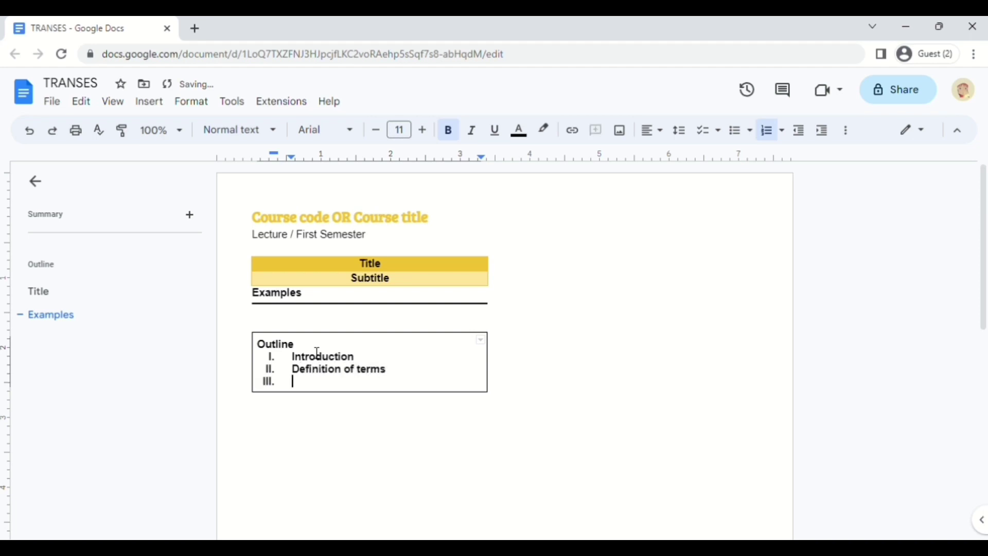
text(....)
key(Return)
text(....)
key(Return)
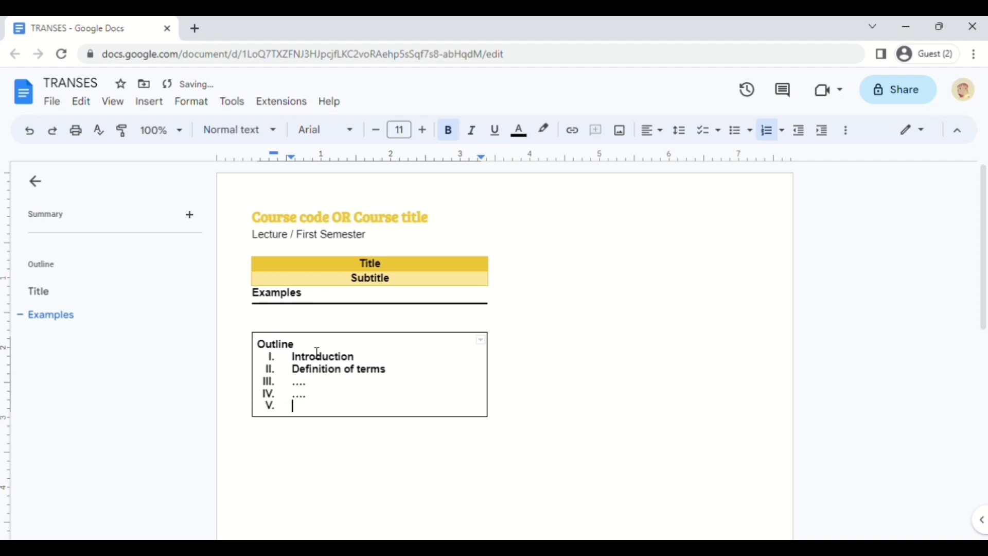
Add a "...." placeholder as sub-item A under item IV and another as sub-item 1 one level deeper
key(Tab)
text(....)
key(Return)
key(Tab)
text(....)
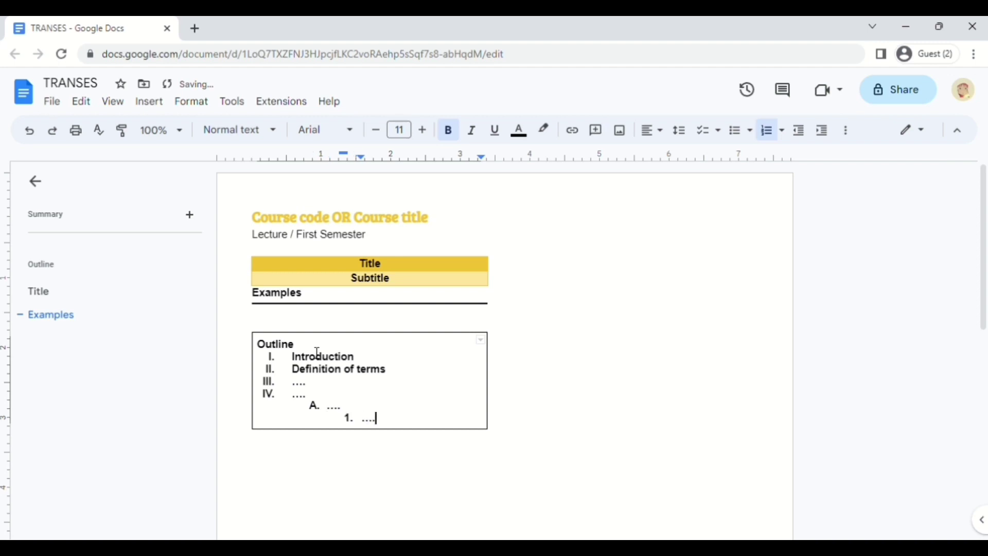
Delete the blank line between the "Examples" heading and the outline table
click(362, 319)
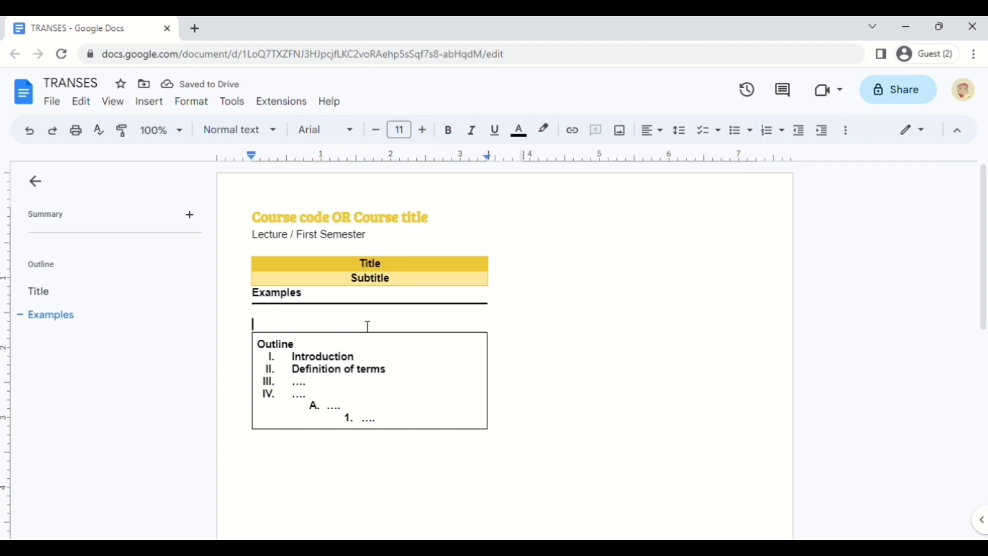
key(BackSpace)
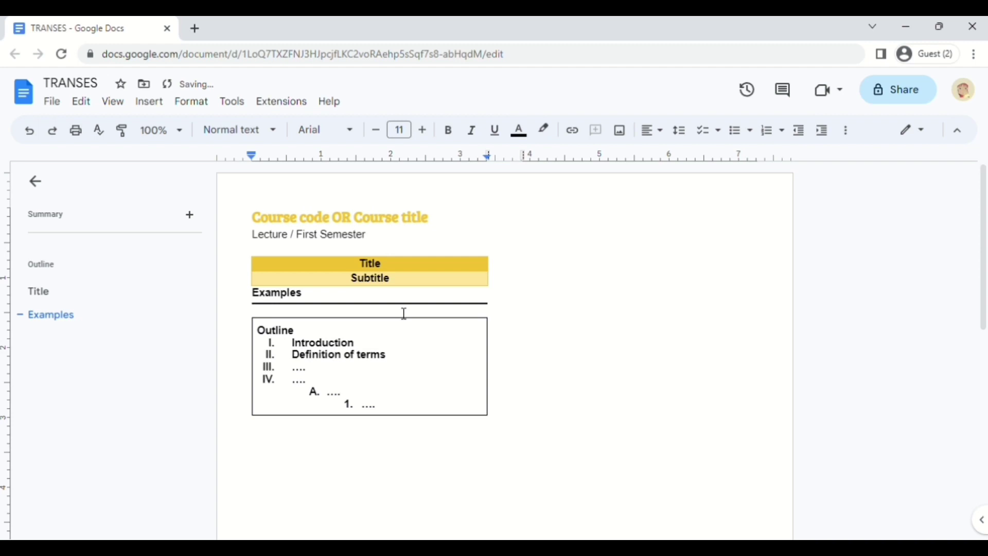
click(379, 456)
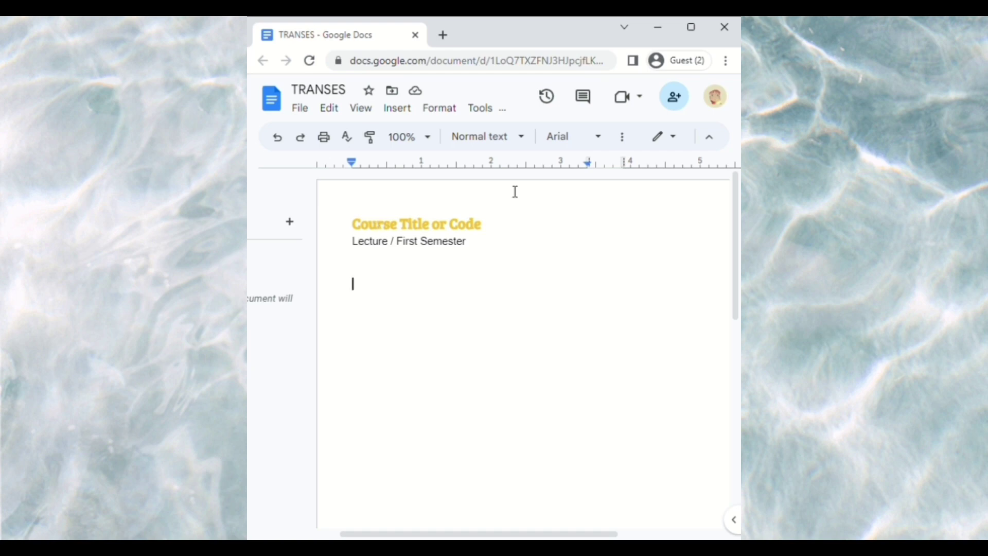
click(371, 234)
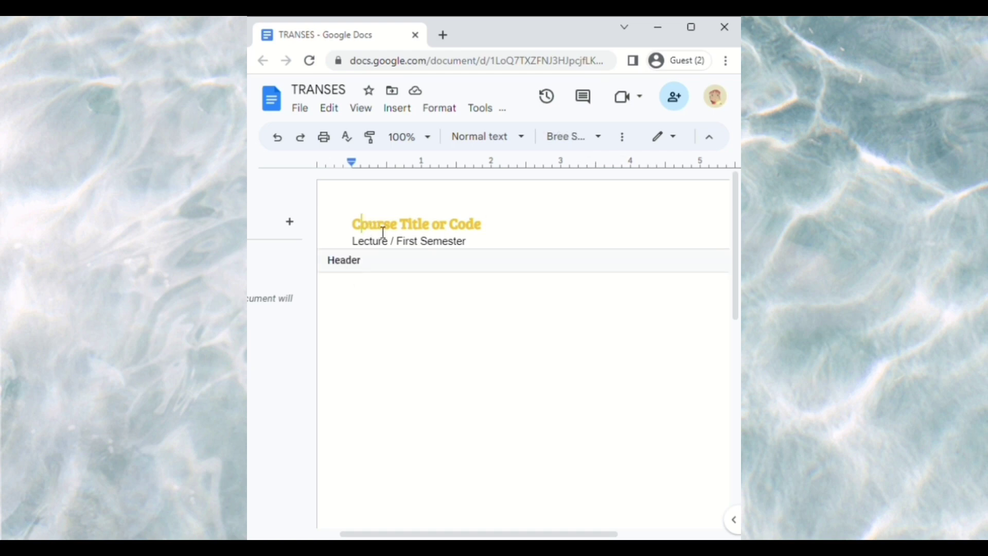
key(Escape)
double_click(476, 226)
key(Escape)
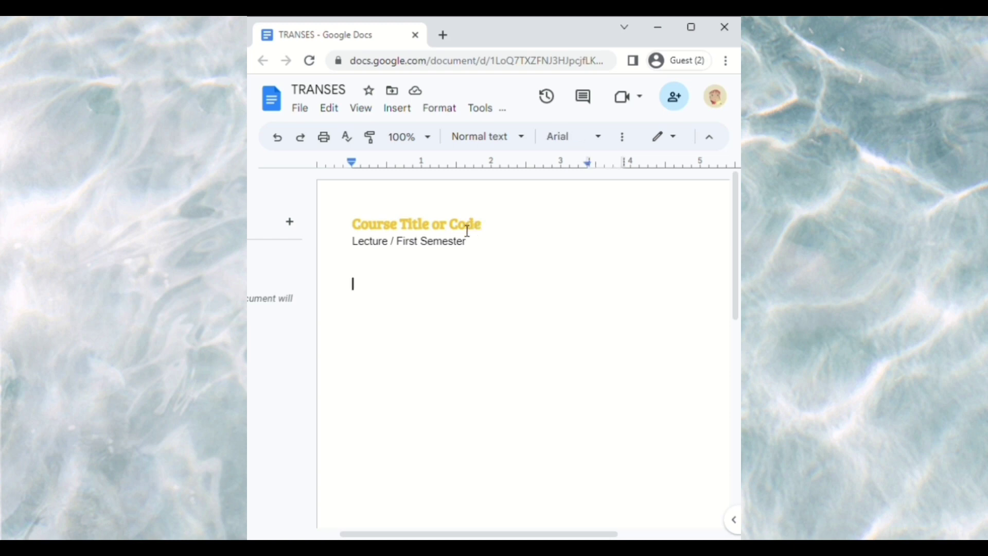
Replace the course title in the header with "Human Anatomy & Physiology with Pathophysiology" and return to the document body
double_click(469, 232)
double_click(468, 231)
drag(474, 226, 398, 237)
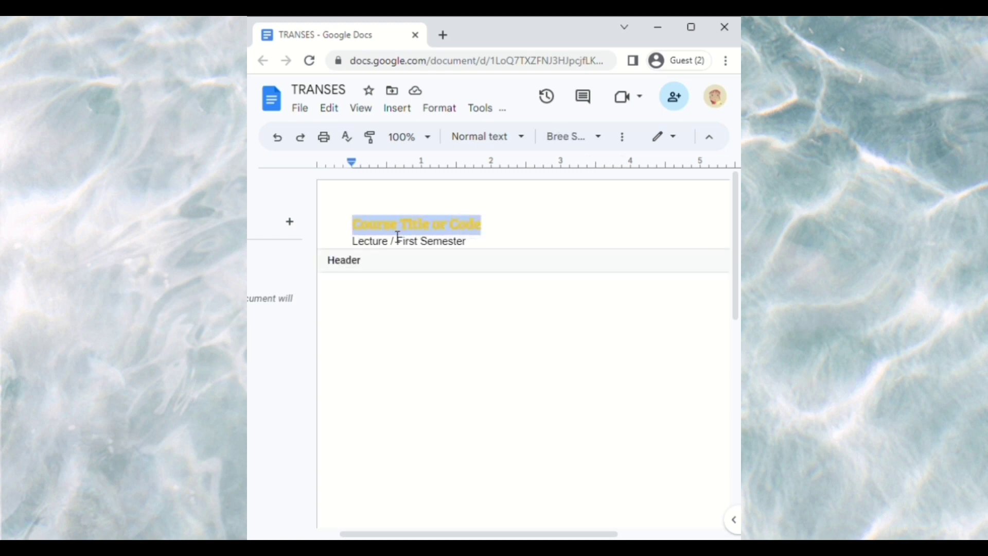
text(Human )
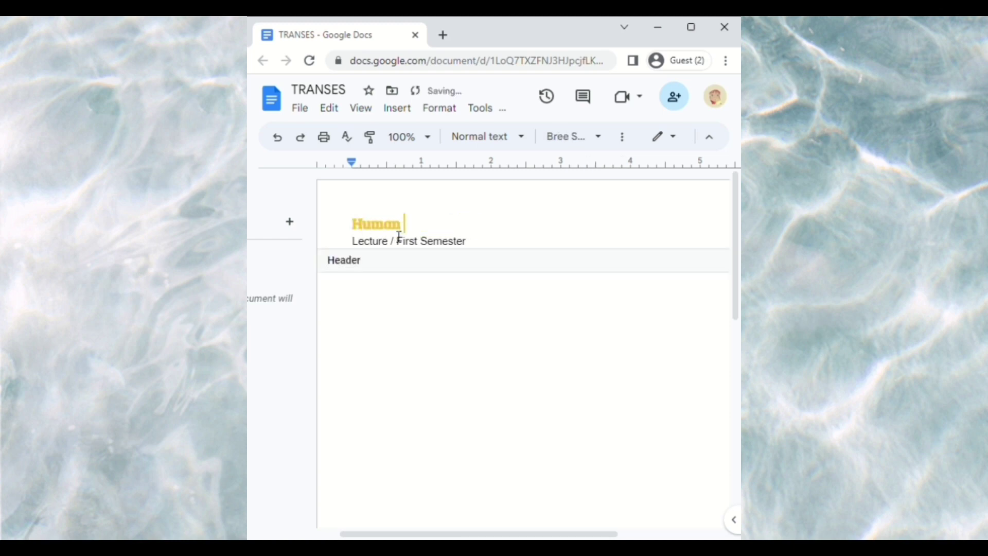
text(Anatomy)
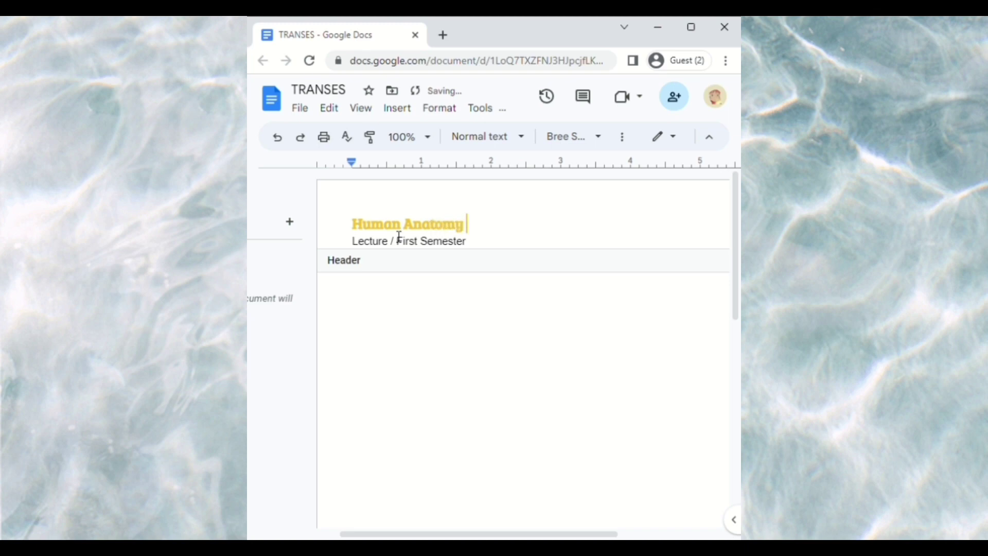
text( & Physi)
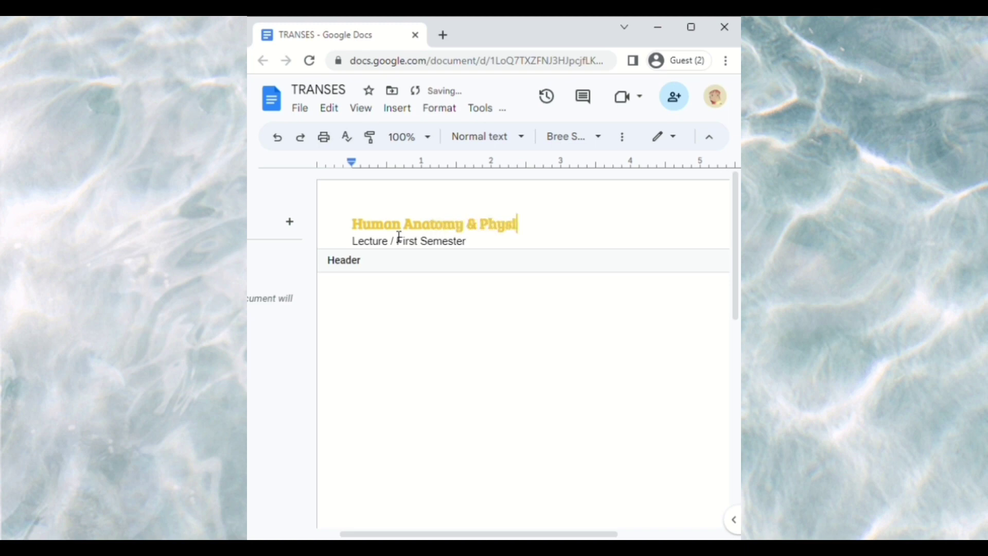
text(ology with )
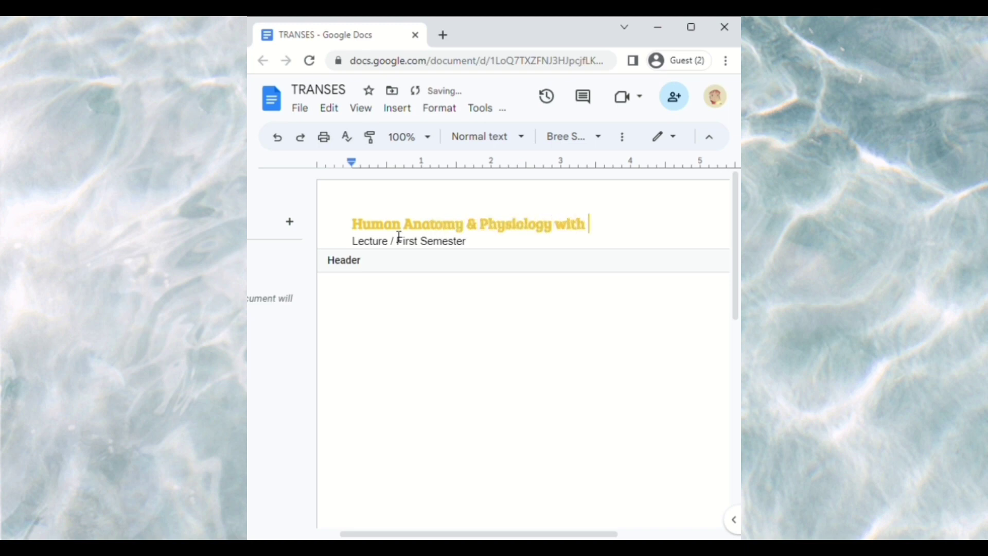
text(Pathophysio)
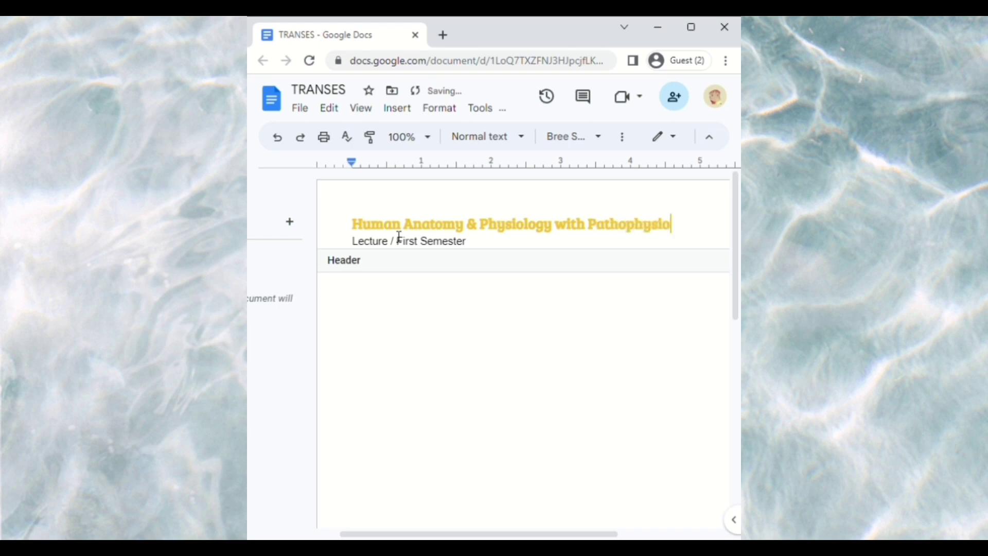
text(logy)
key(BackSpace)
scroll(506, 328, right, 2)
click(505, 328)
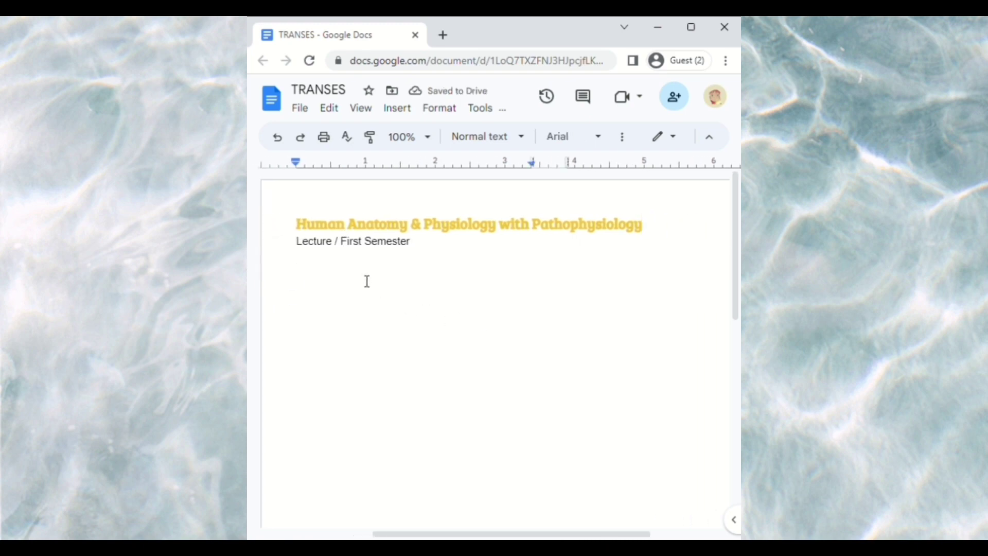
Insert a 1 x 1 table in the document body and enter a bold "Outline" label in it
click(414, 113)
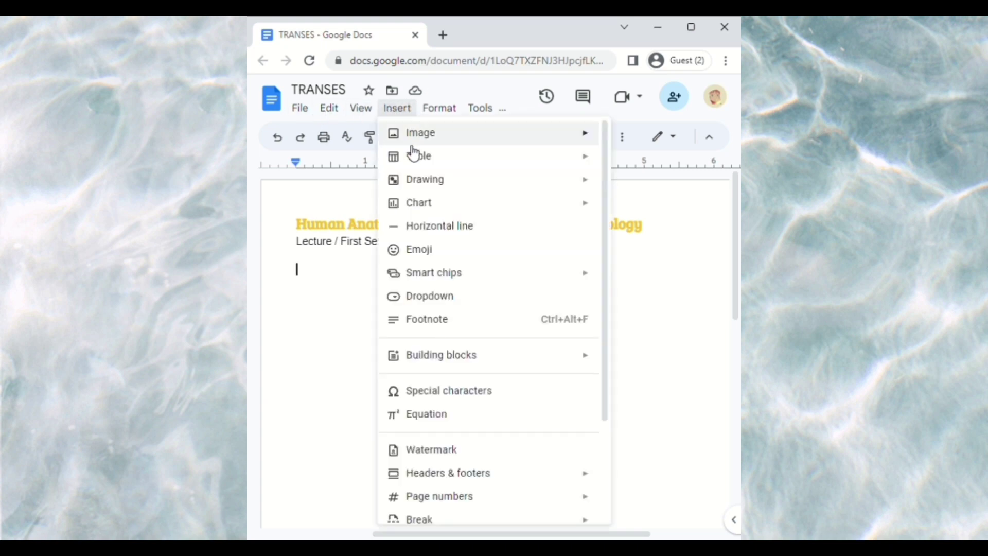
mouse_move(413, 161)
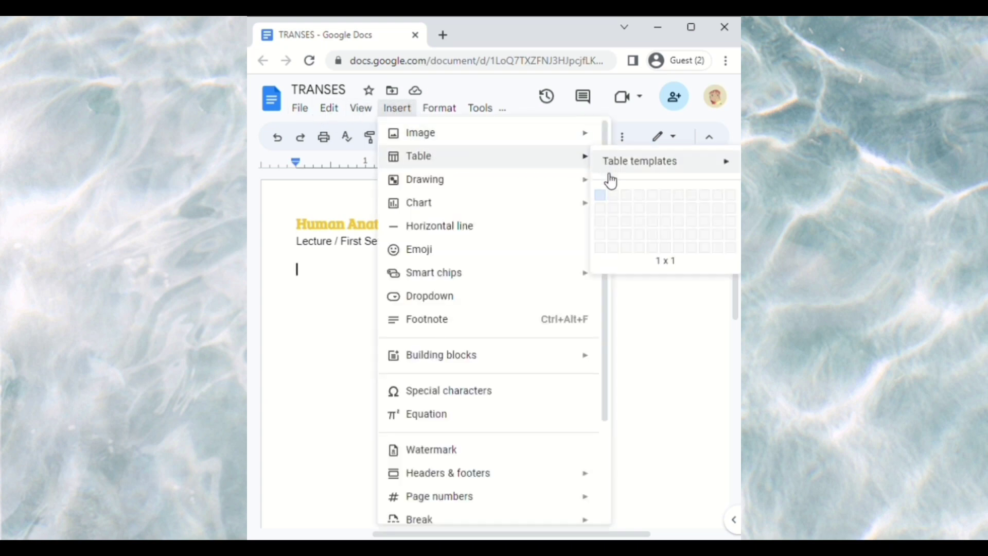
click(602, 197)
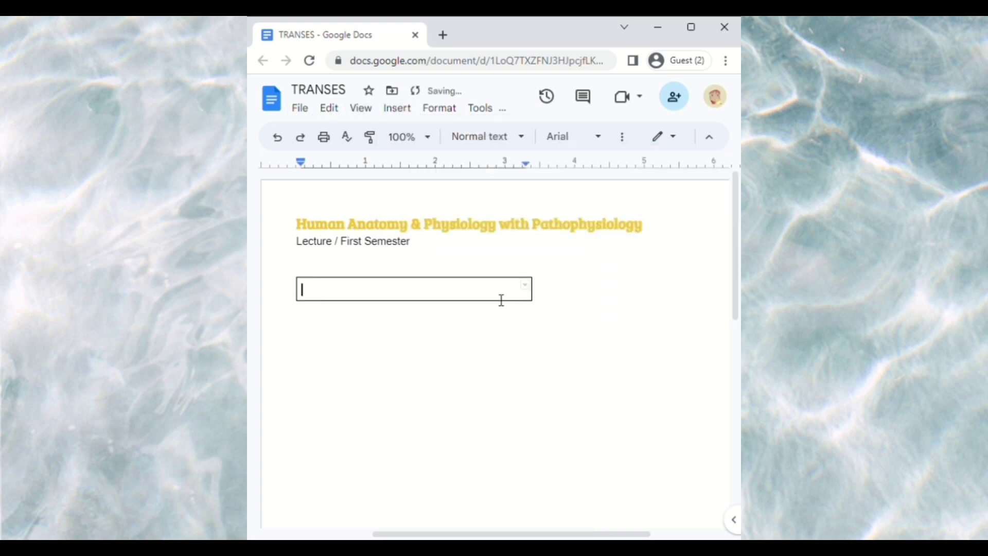
text(Outline)
key(Return)
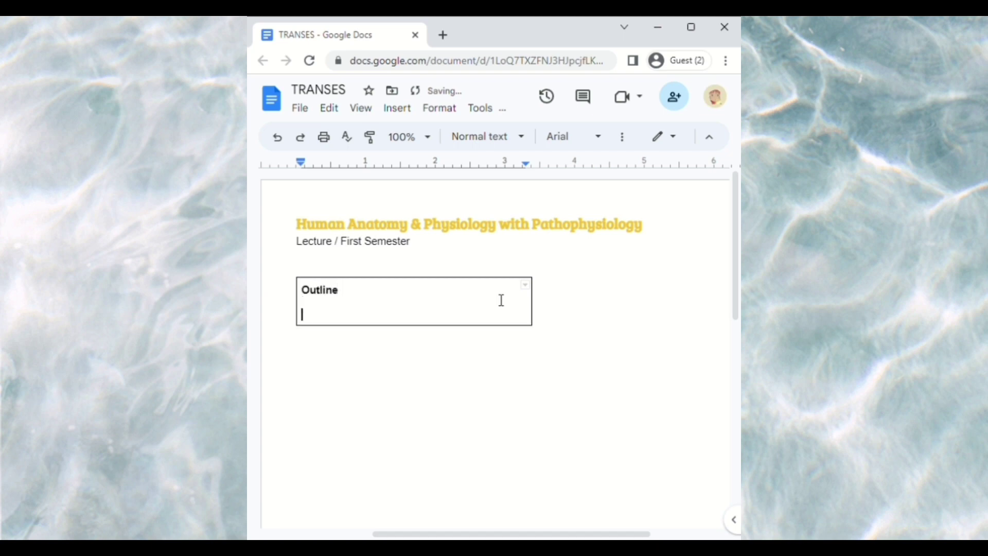
List "The Human Organism", "The Chemical Basis of Life", "Cell Biology" and "Tissues" as bold Roman-numeral items in the outline table
text(I. The H)
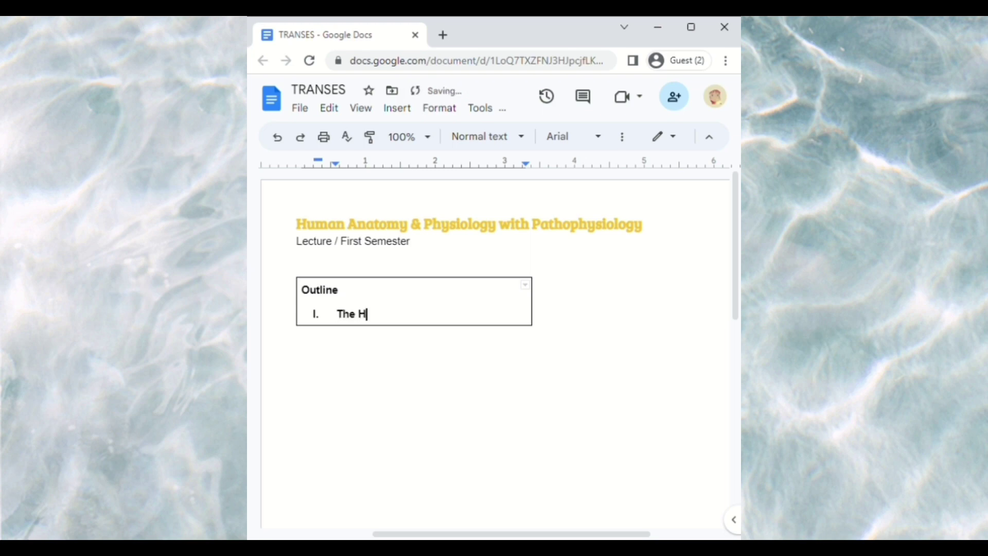
text(uman Organism)
key(Return)
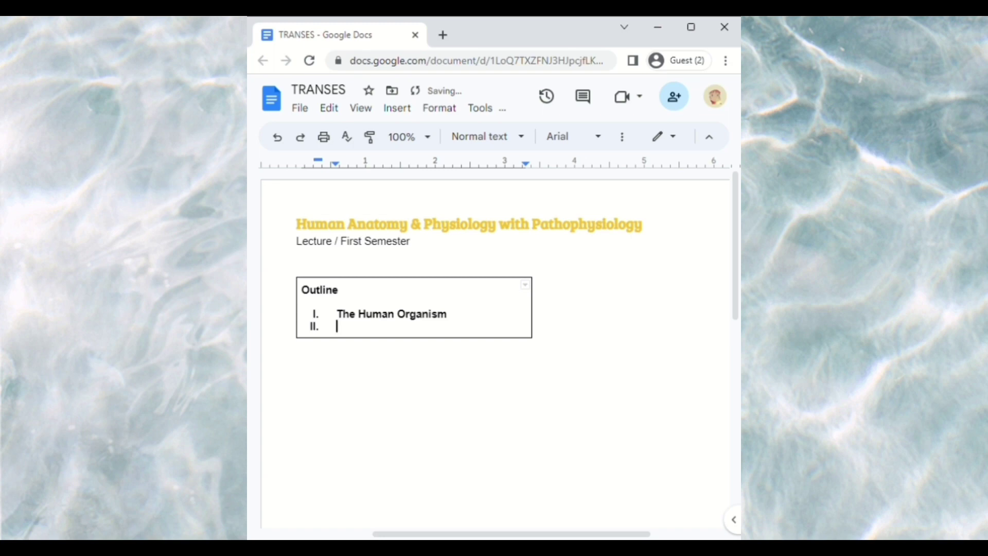
text(The Chemical Basis of)
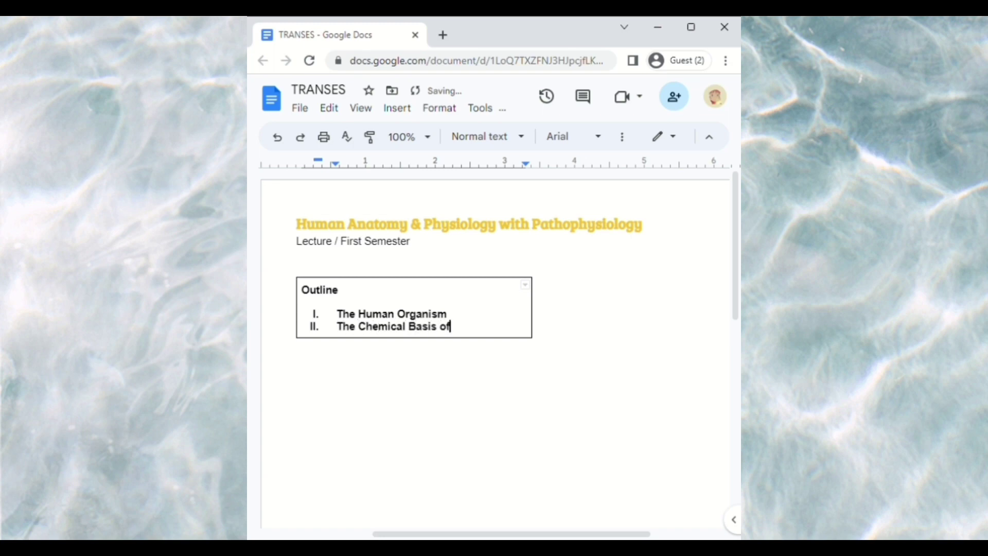
text( Life CE)
key(BackSpace)
key(BackSpace)
key(Return)
text(C)
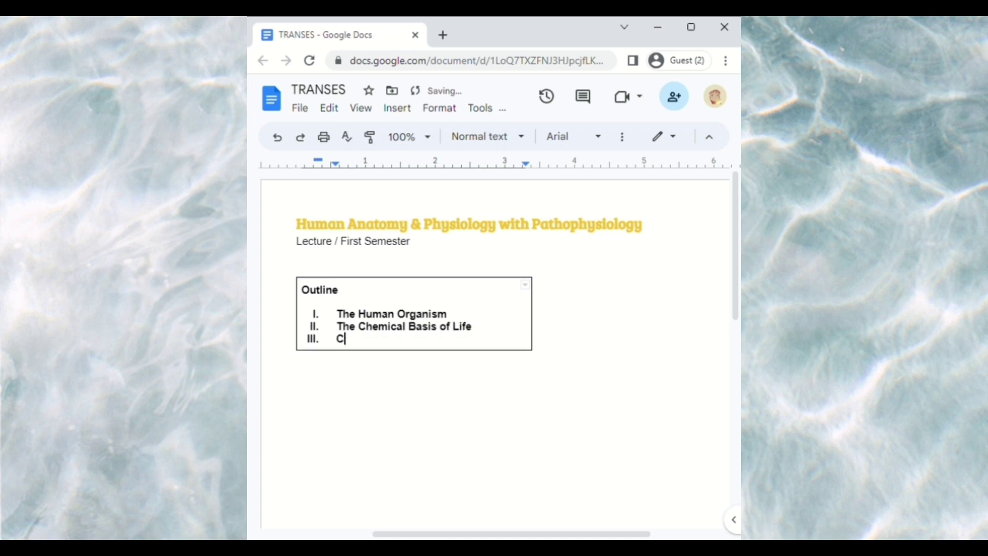
text(ell Biology)
key(Return)
text(Tissues)
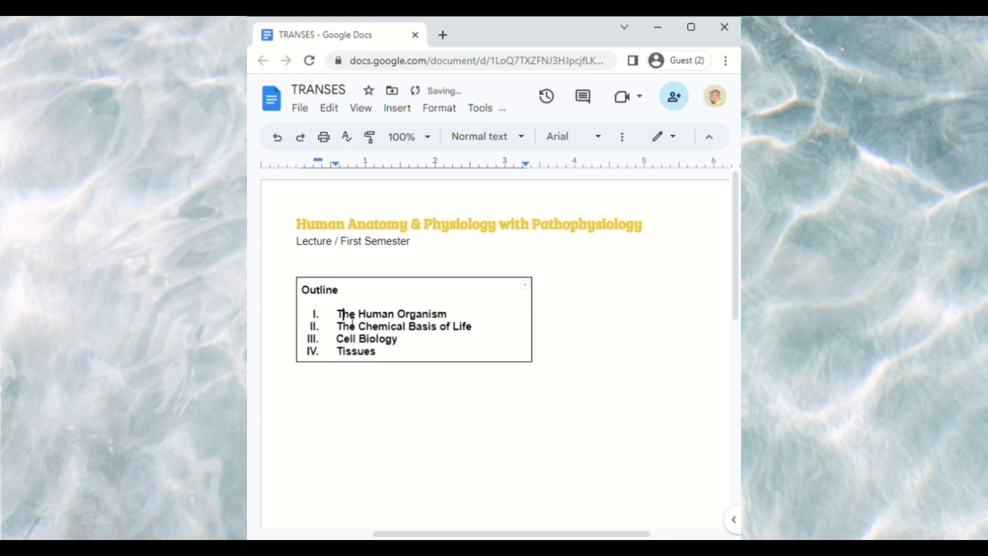
Delete the blank line above the outline table
click(541, 394)
click(462, 275)
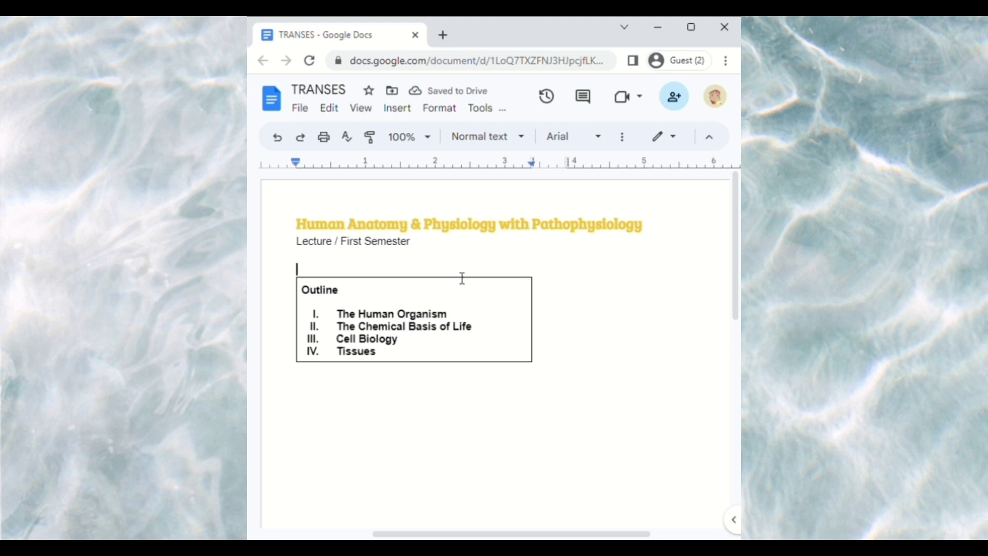
key(Delete)
click(466, 386)
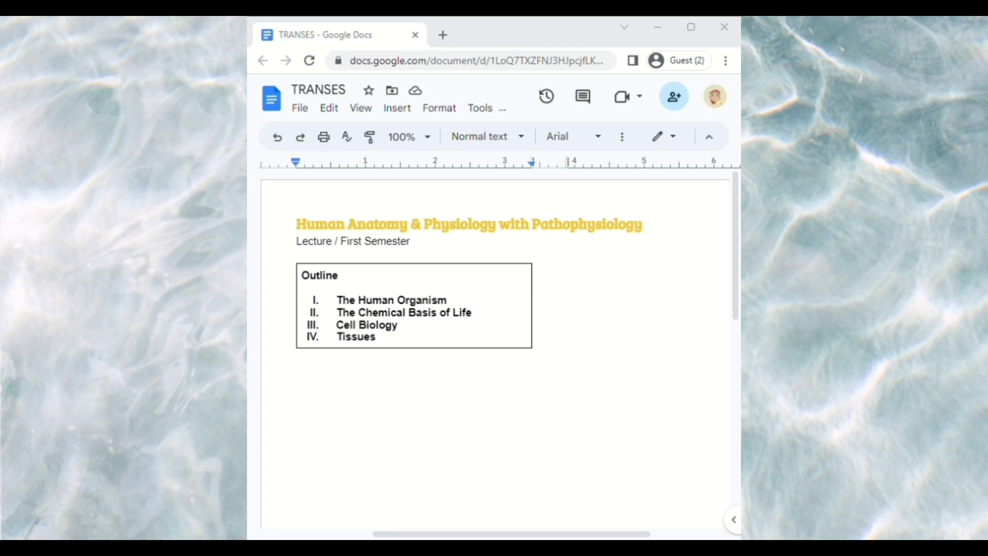
Enter "The Human Organism" below the outline table and apply the Title paragraph style to it
click(384, 407)
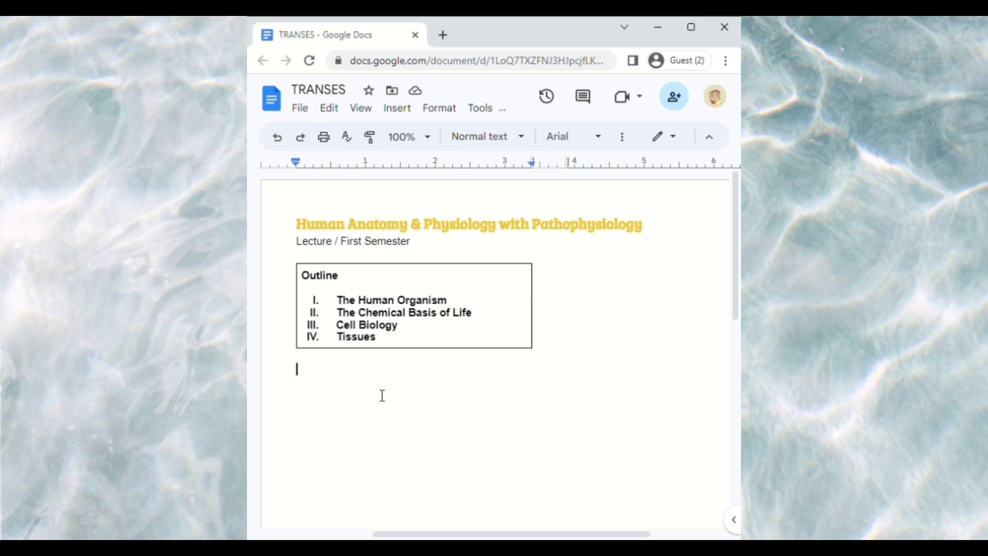
text(The Human O)
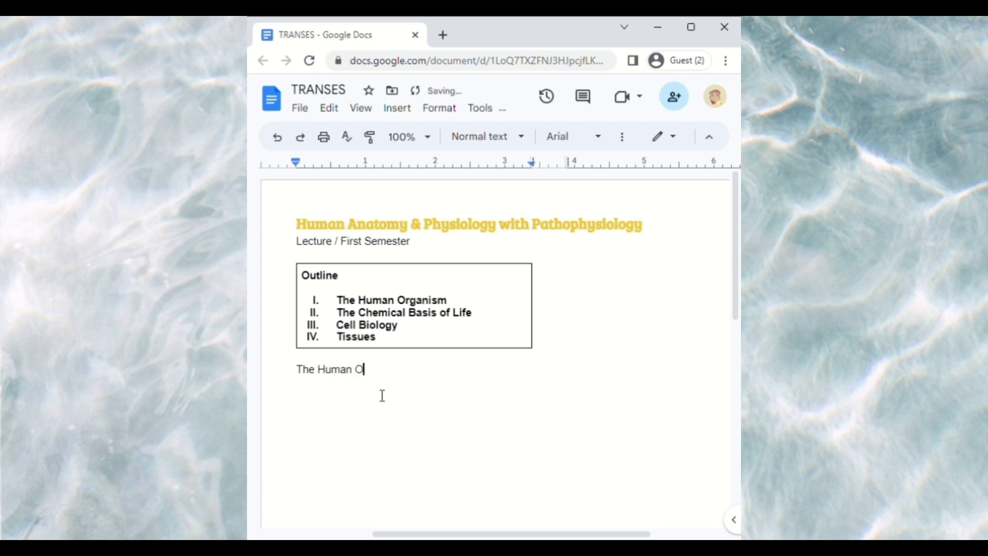
text(rganism)
triple_click(396, 375)
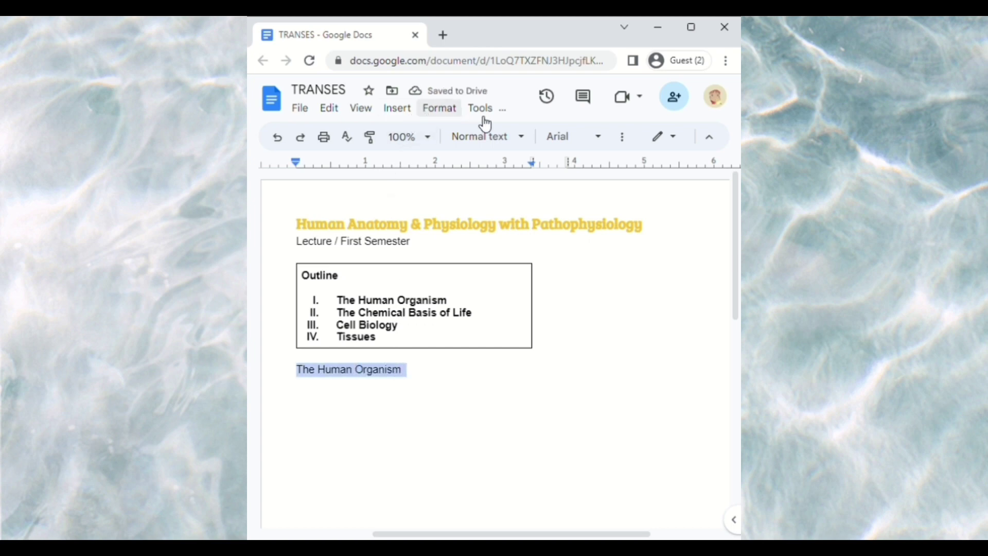
click(494, 137)
click(510, 222)
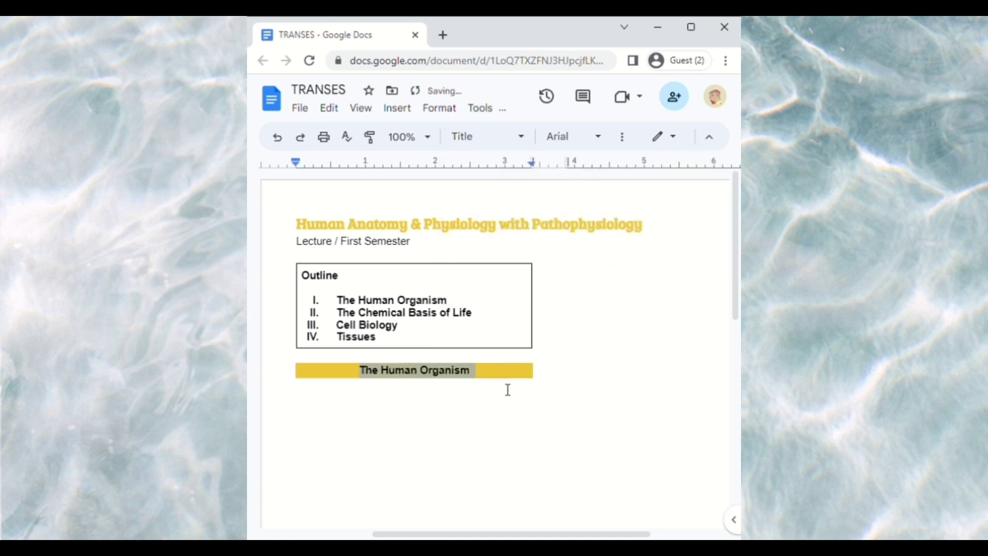
Start a bulleted list under "The Human Organism" with "Anatomy is the scientific discipline that investigates the body’s structures" and begin a nested bullet
key(Return)
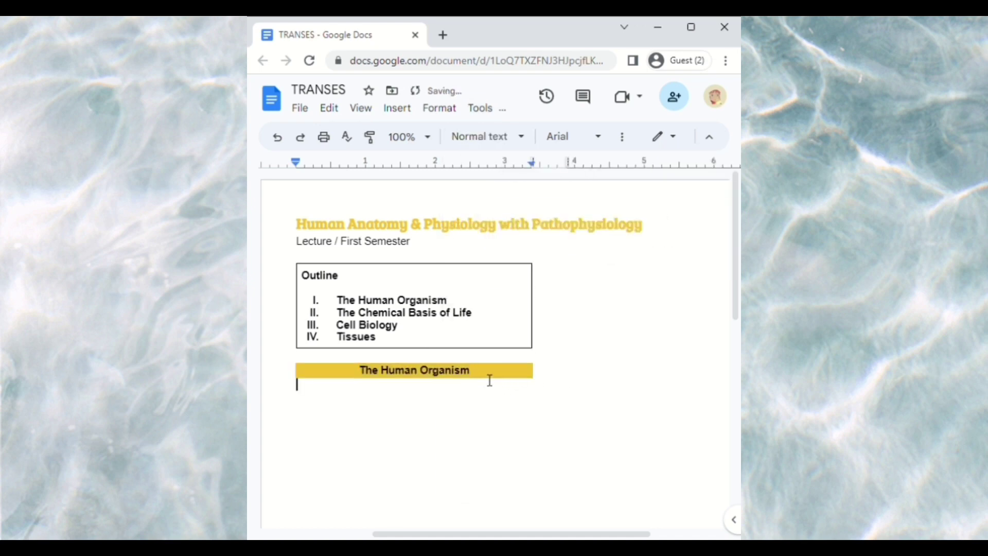
click(624, 138)
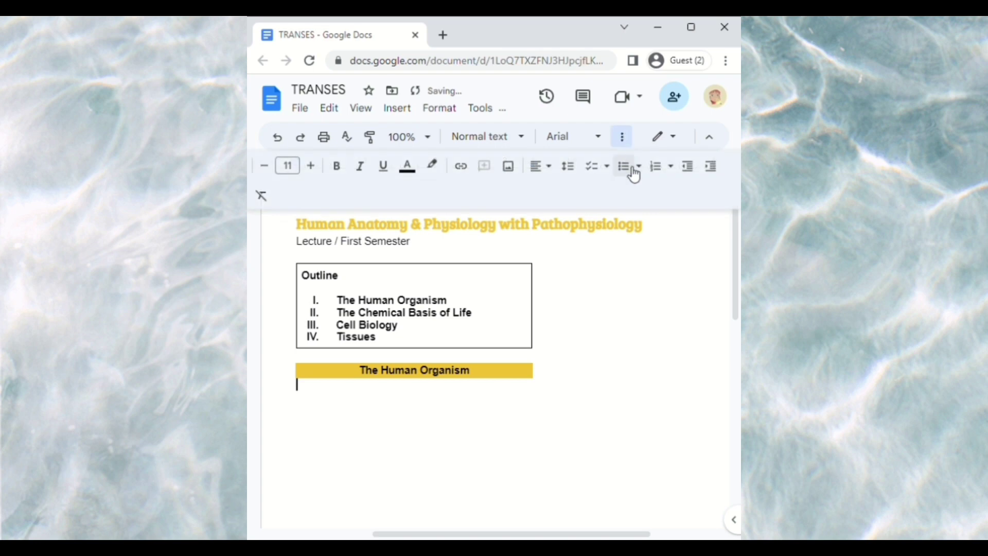
click(629, 170)
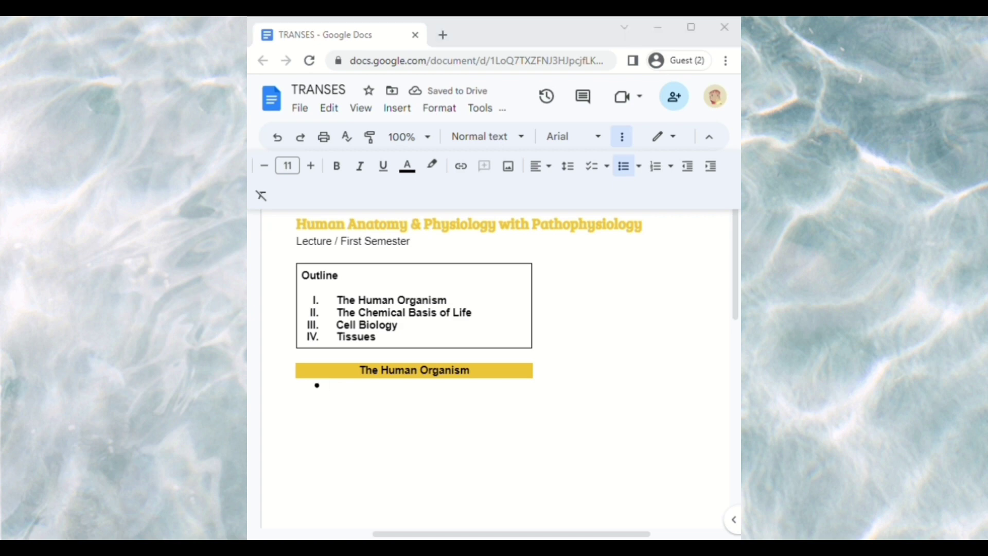
click(333, 397)
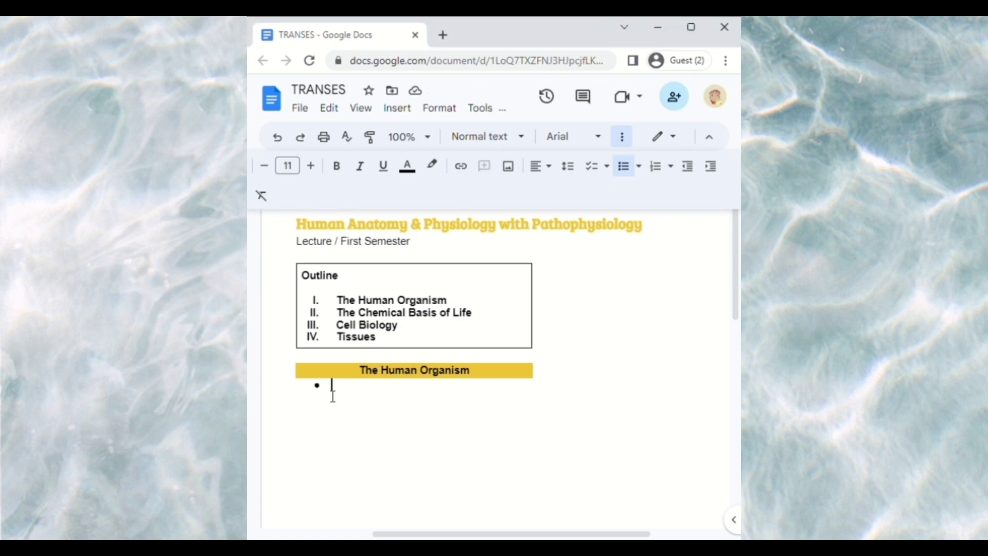
text(Anatomy is the scientific discipline that investigates the body’s structures)
key(Return)
key(Tab)
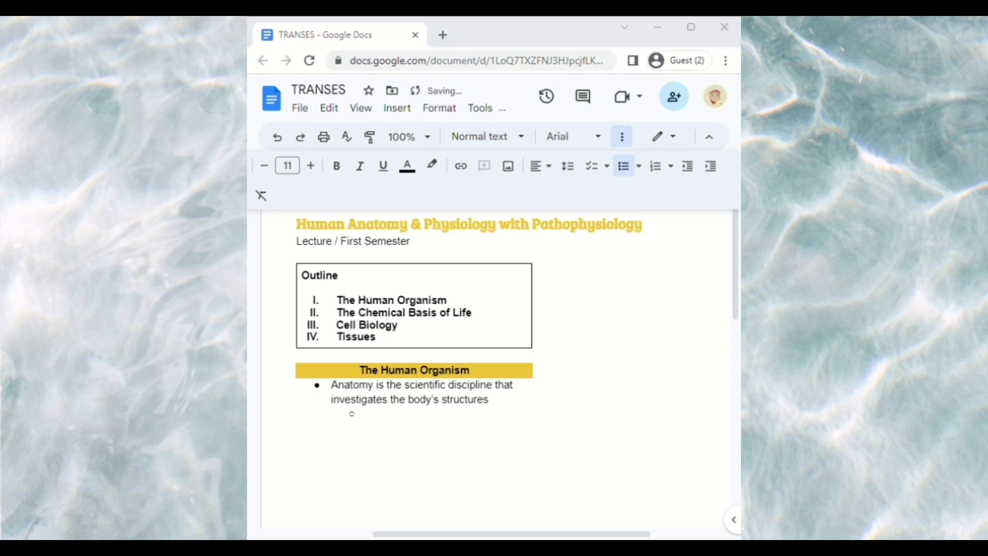
click(375, 418)
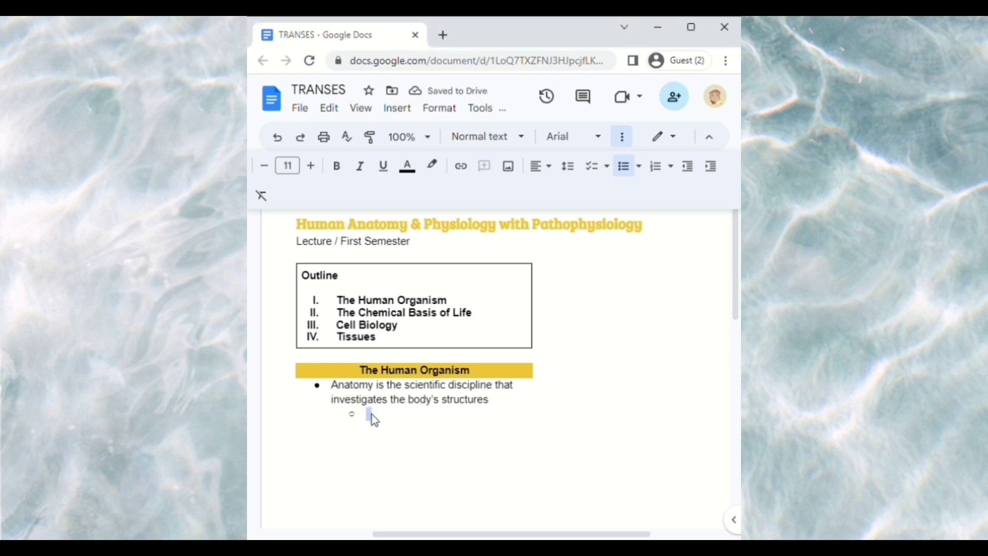
text(Anatomy is the scientific discipline that investigates the body’s structures)
key(ctrl+z)
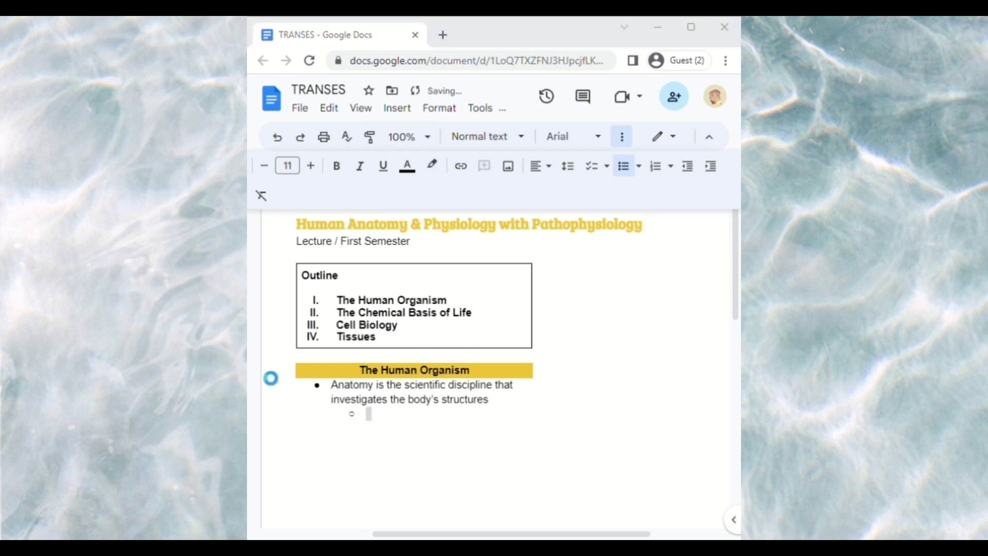
Enter "Example: the shape and size of bones" in the nested bullet below the anatomy definition
click(385, 419)
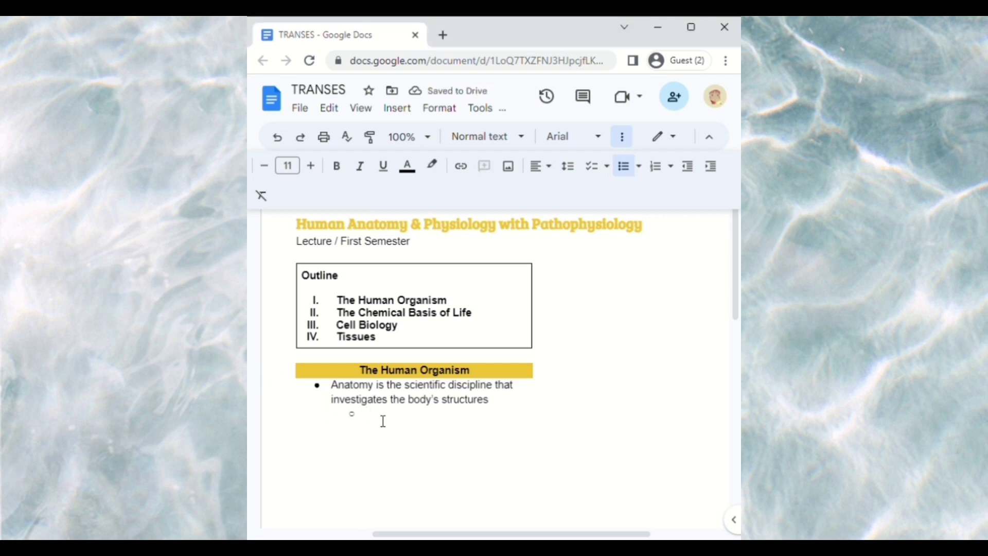
text(example, the shape and size of bones)
click(378, 421)
key(BackSpace)
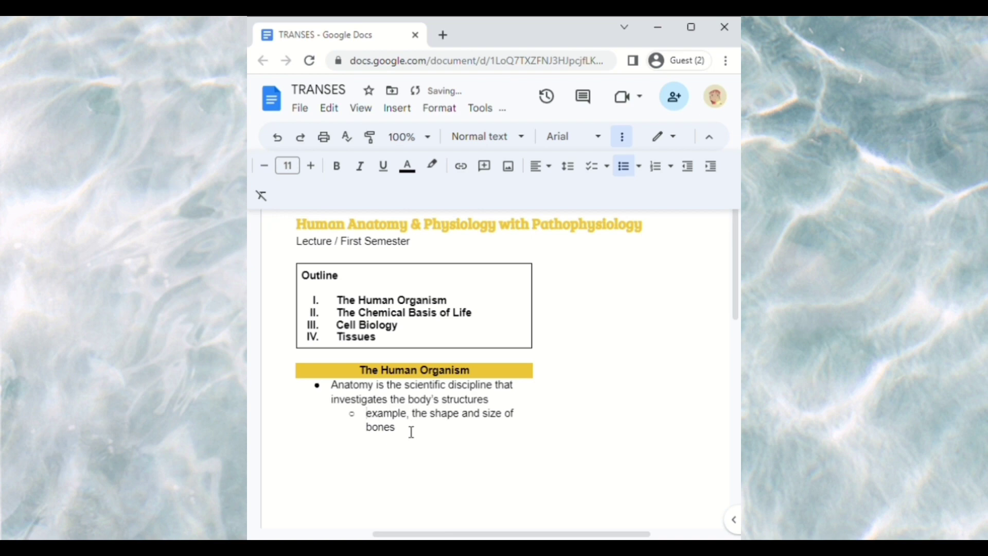
click(415, 419)
key(BackSpace)
text(:)
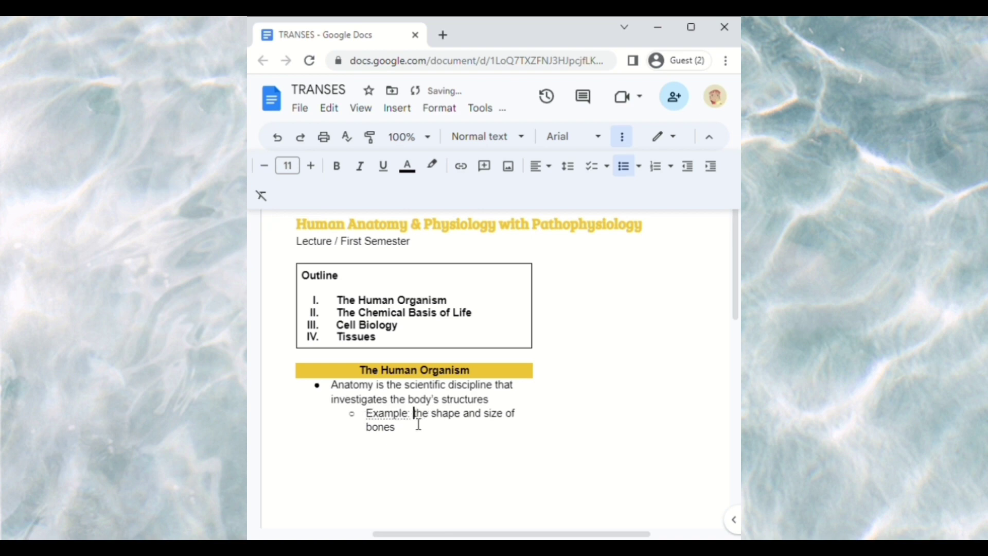
Add a first-level bullet "Etc." below the nested example and end the bulleted list
click(418, 439)
key(Return)
key(Return)
text(Etc.)
key(Return)
key(Return)
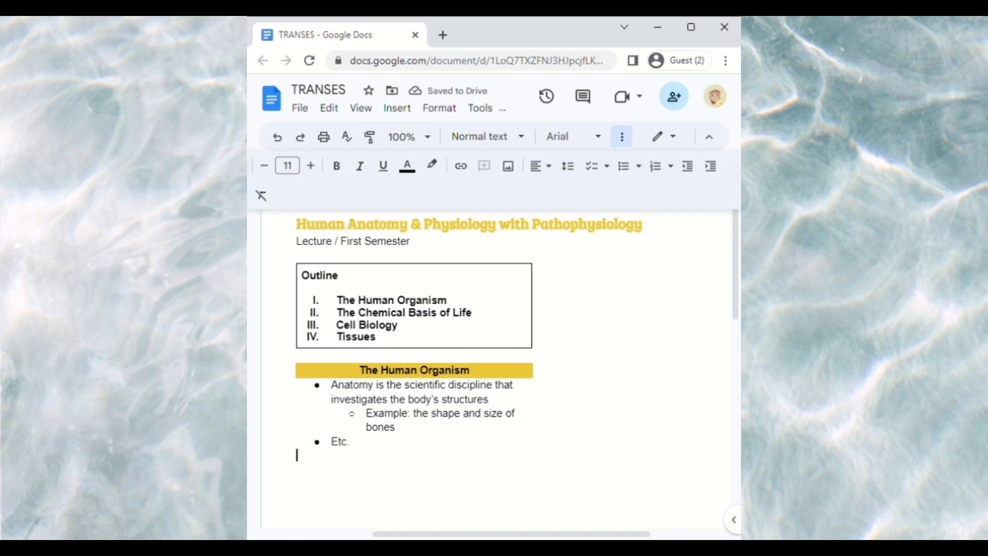
Enter "Developmental anatomy" below the bulleted list, leaving a blank line between, and apply the Subtitle paragraph style to it
key(Return)
text(Deb)
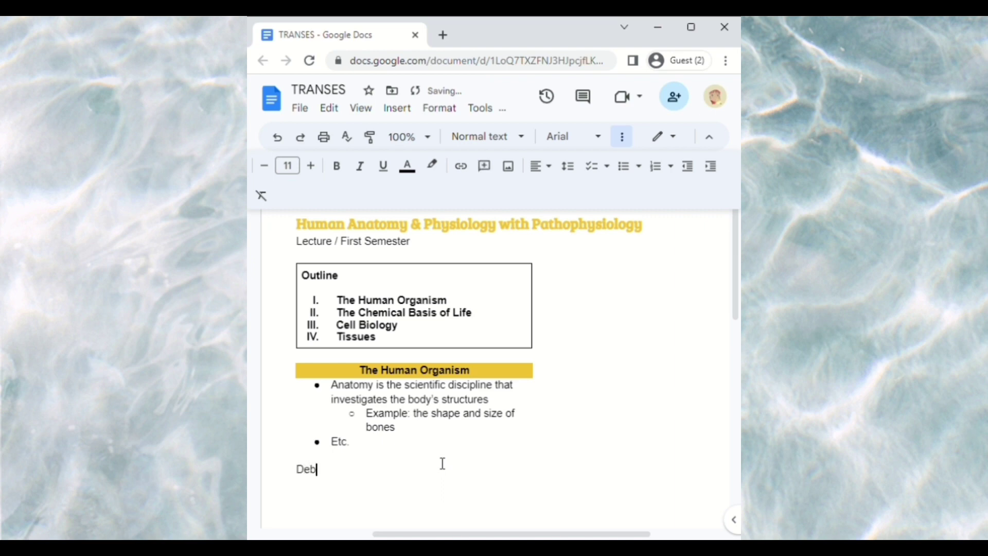
key(BackSpace)
text(velopmental anatmo)
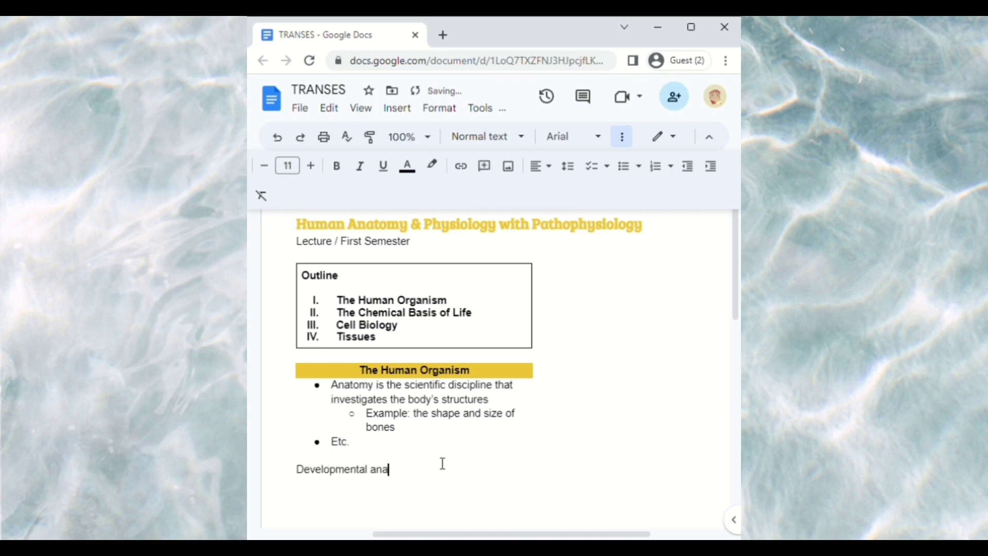
key(BackSpace)
key(BackSpace)
key(BackSpace)
text(tomy)
key(ctrl+shift+Left)
key(ctrl+shift+Left)
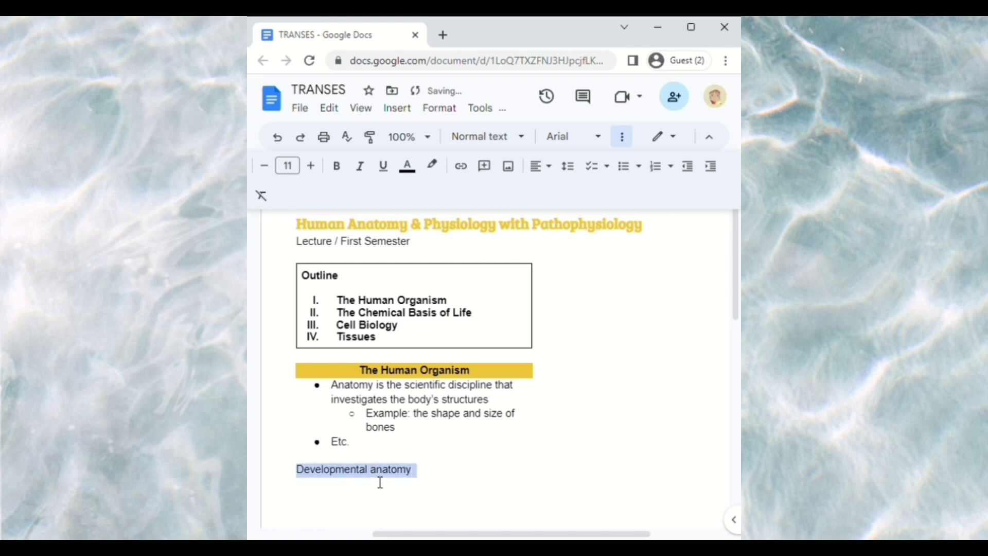
click(491, 140)
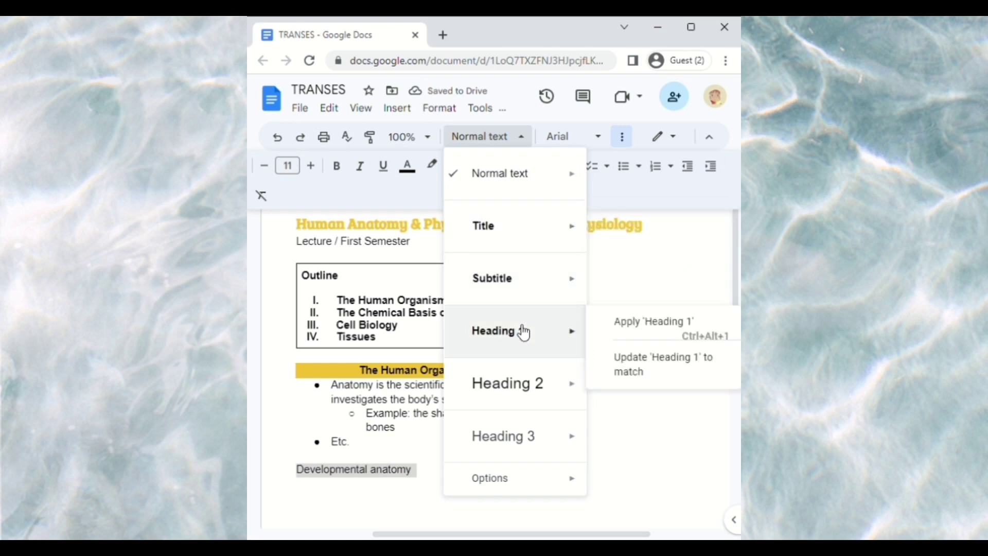
click(522, 282)
click(497, 477)
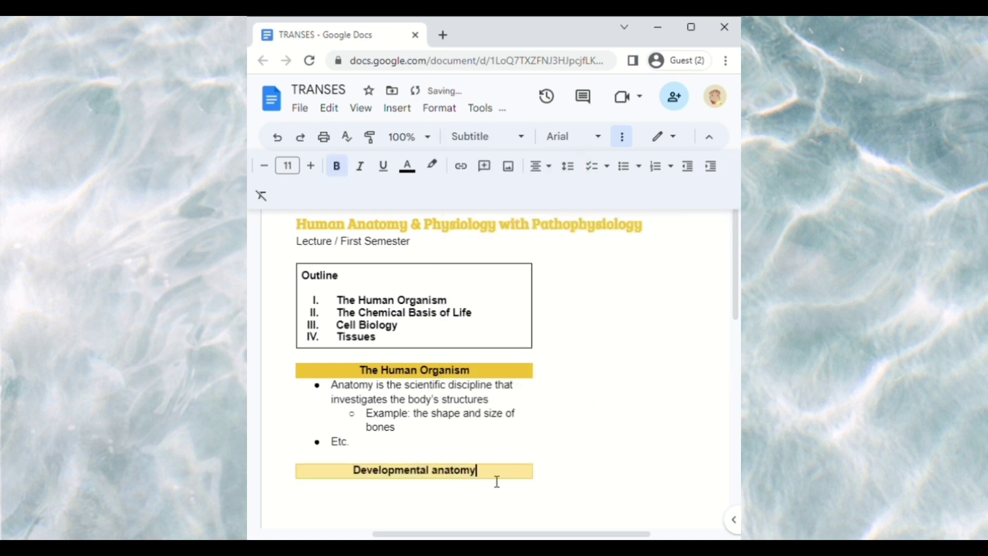
Add the bullet "studies the structural changes that occur between conception and adulthood." under the "Developmental anatomy" subtitle
key(Return)
click(624, 165)
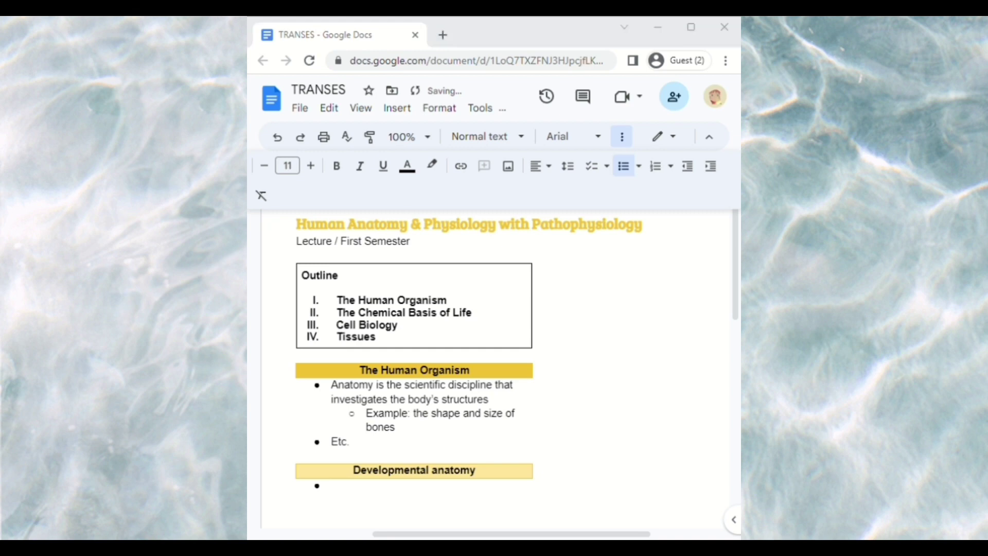
click(337, 497)
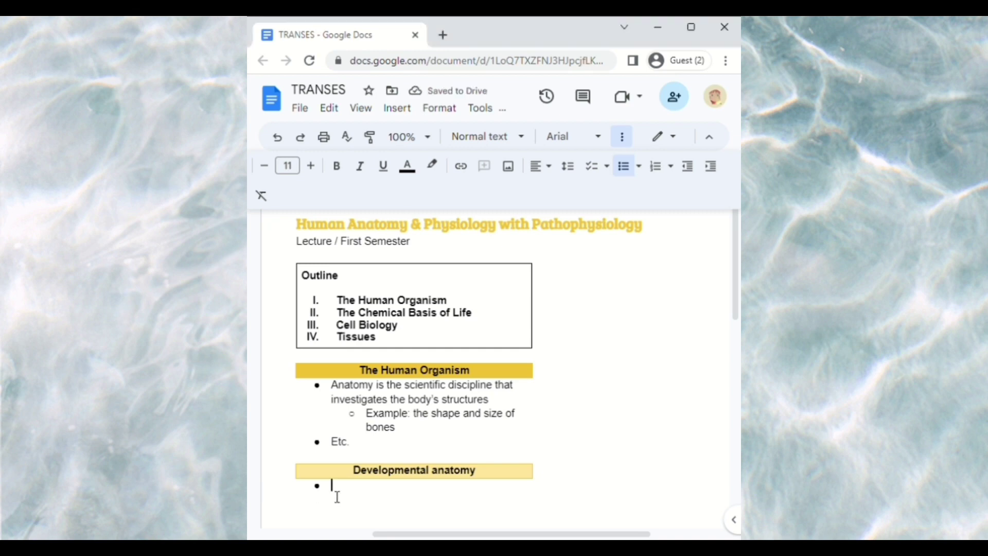
text(example, the shape and size of bones)
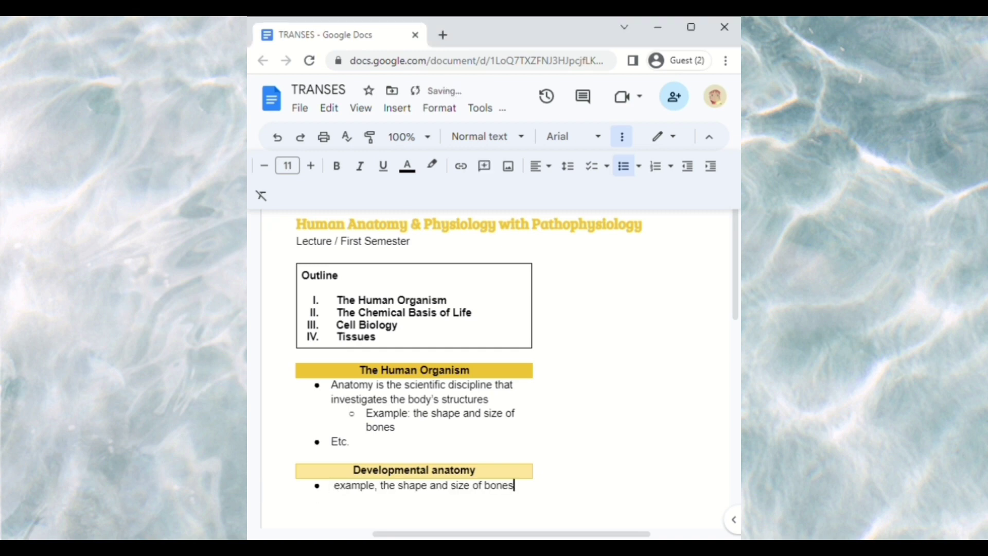
key(ctrl+z)
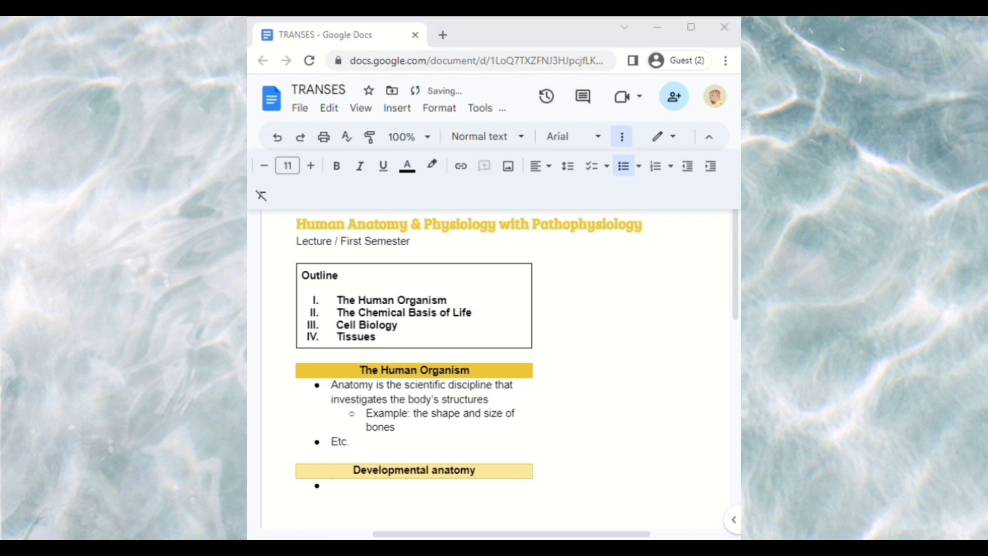
click(337, 486)
text(studies the structural changes that occur between conception and adulthood.)
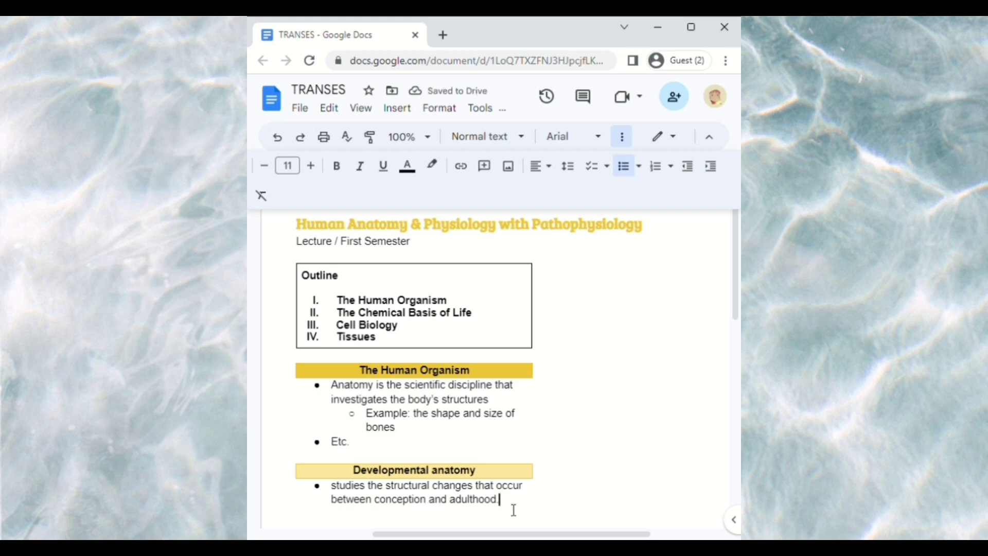
Enter "Gross anatomy" below the developmental anatomy bullet and apply the Subtitle paragraph style to it
key(Return)
key(Return)
text(Gro)
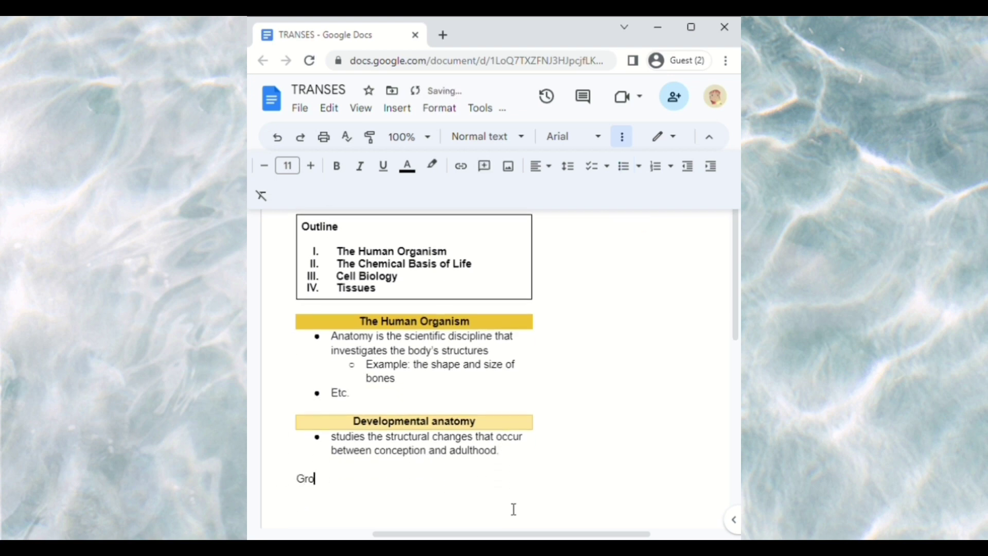
text(ss anatomy)
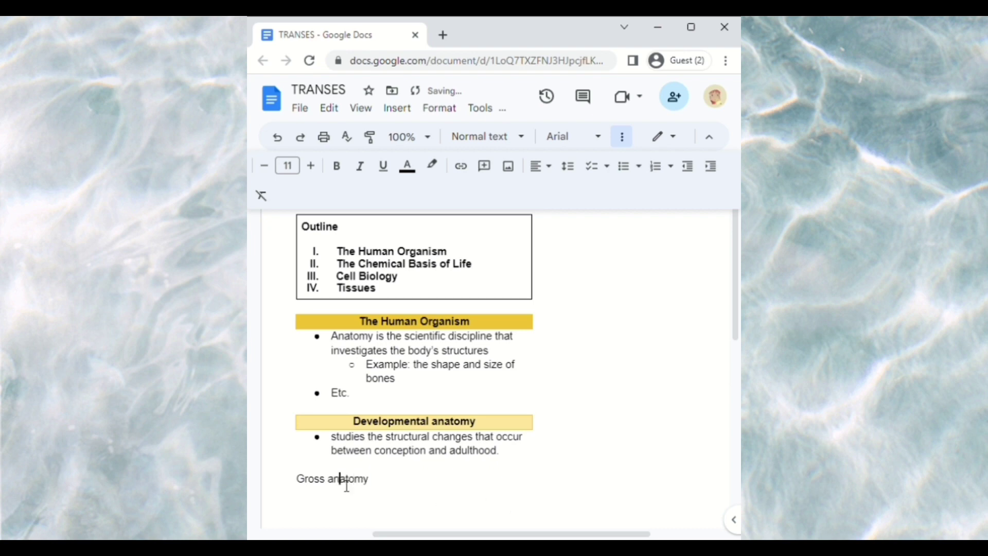
triple_click(343, 479)
key(ctrl+c)
click(497, 135)
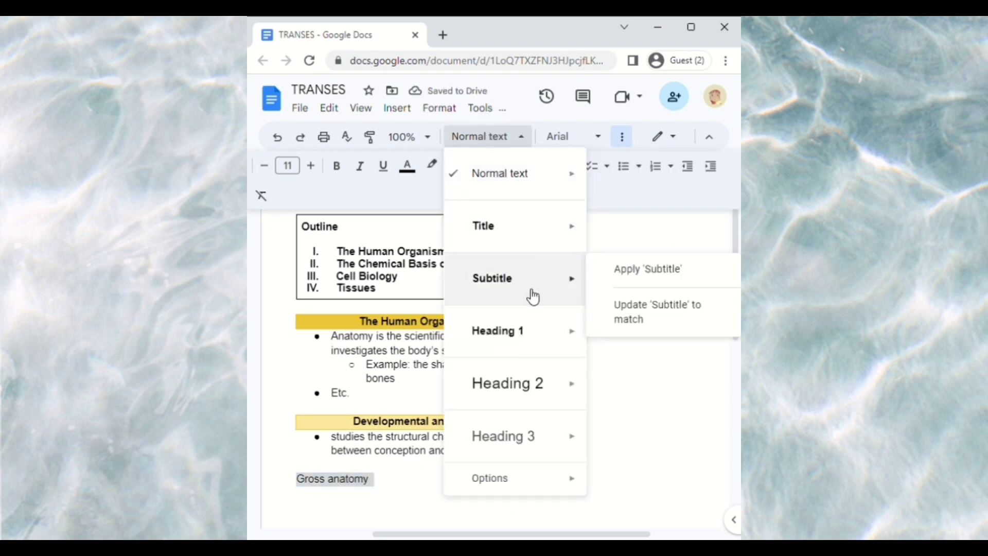
click(489, 288)
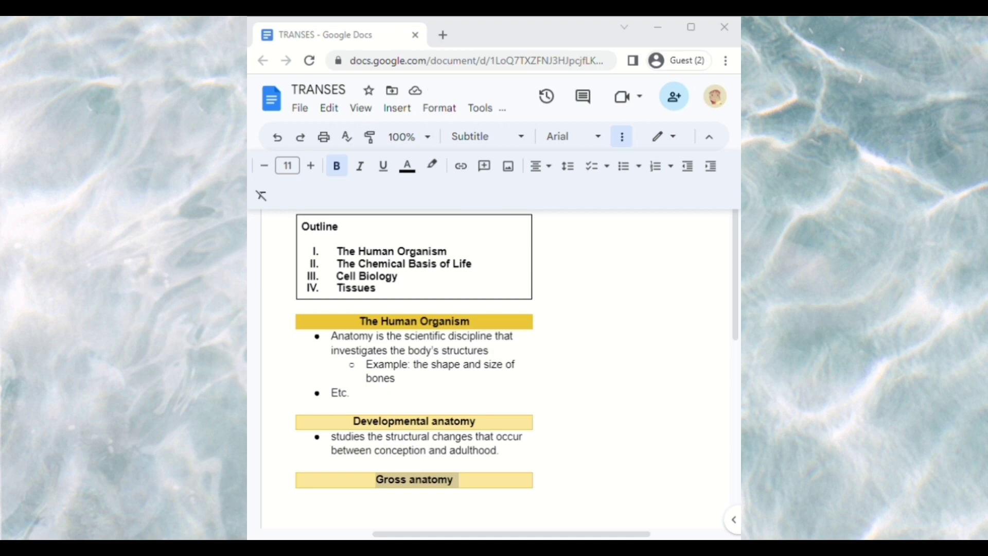
click(474, 484)
Add the bullet "the study of structures that can be examined without the aid of a microscope, can be approached either systemically or regionally." under "Gross anatomy"
key(Return)
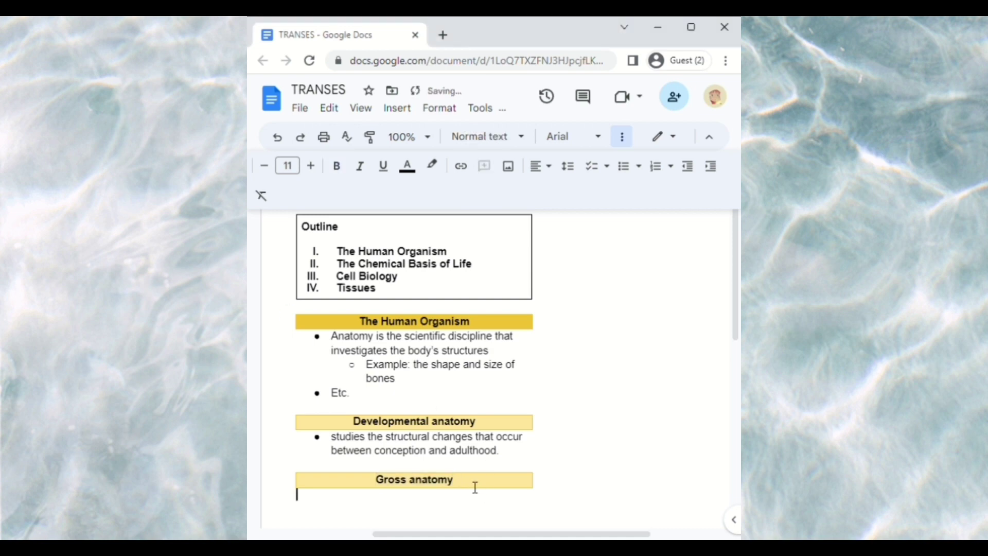
click(624, 165)
text(the study of structures that can be examined without the aid of a microscope, can be approached either systemically or regionall)
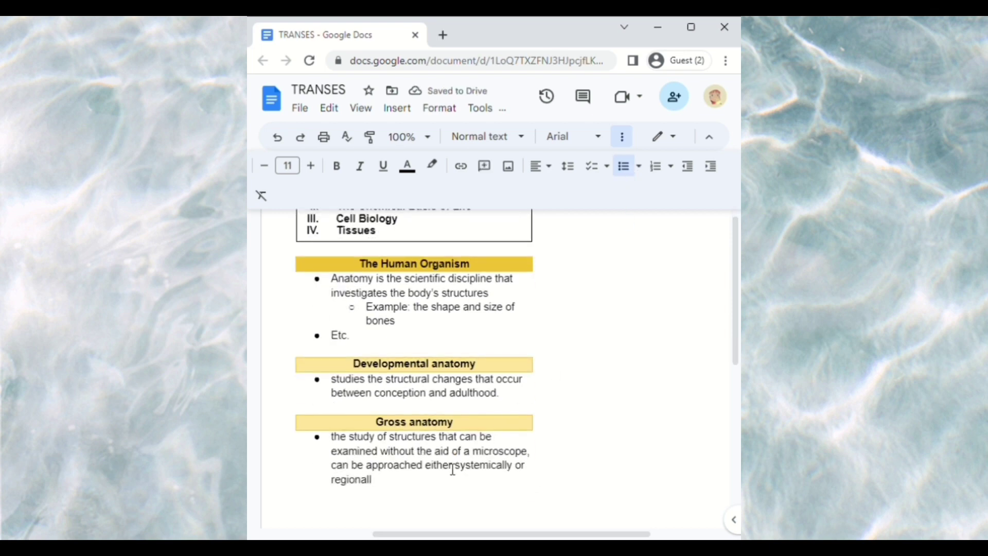
text(y.)
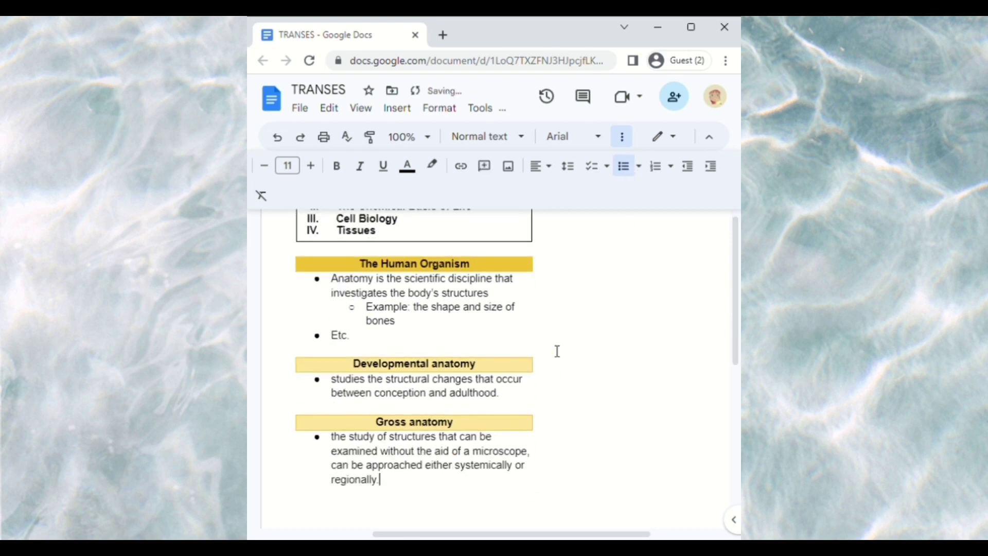
scroll(630, 363, up, 2)
click(662, 78)
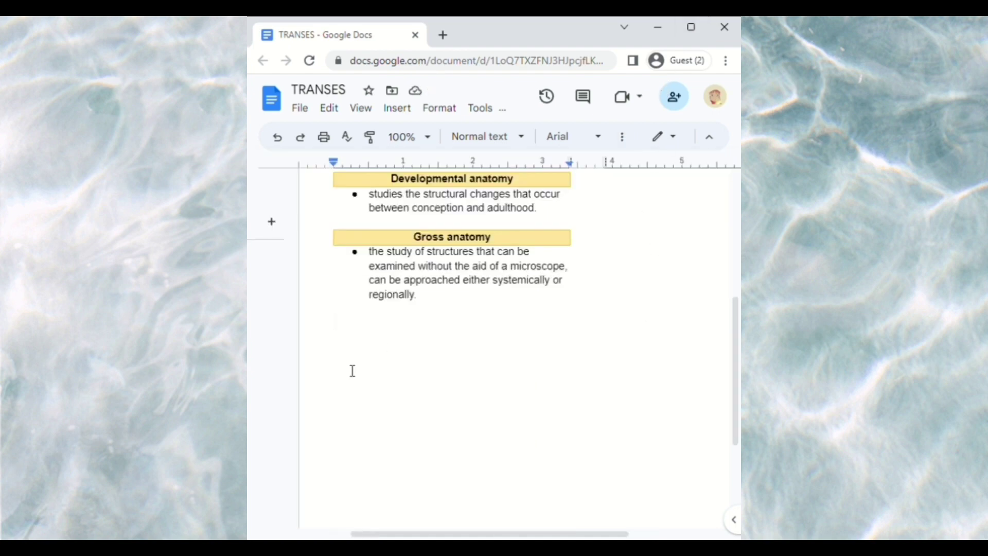
Delete the "Developmental anatomy" and "Gross anatomy" subtitles together with their bullets
scroll(565, 387, up, 5)
scroll(566, 387, down, 4)
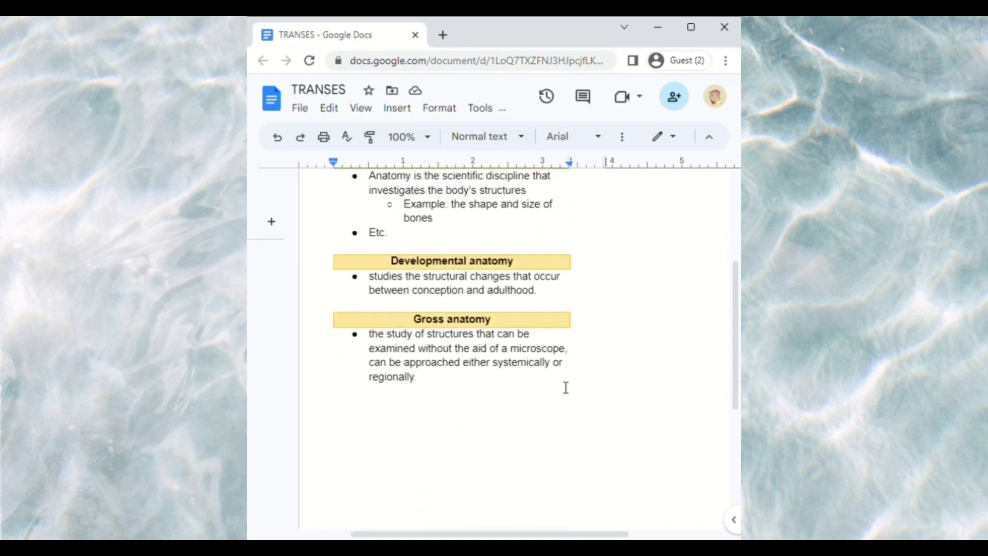
scroll(565, 388, up, 1)
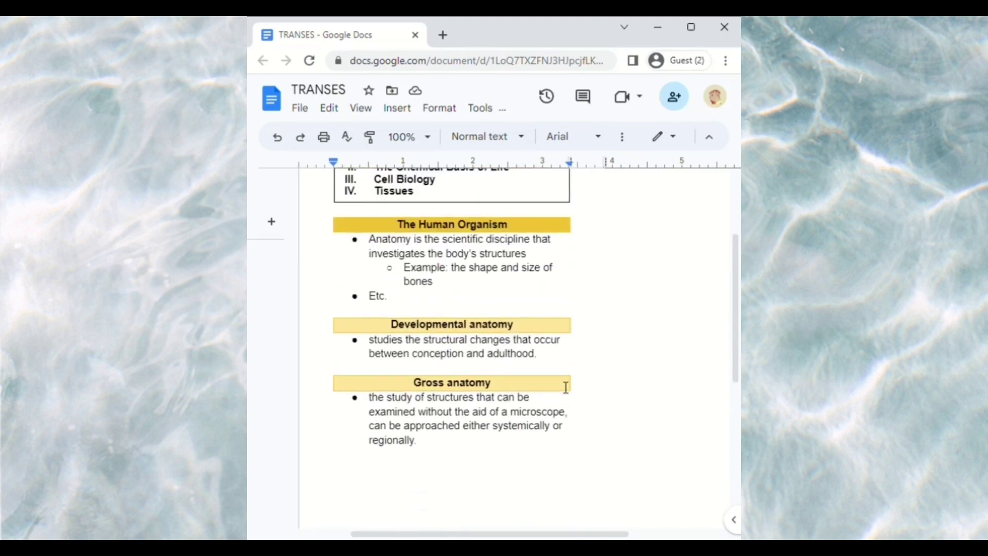
scroll(572, 394, down, 3)
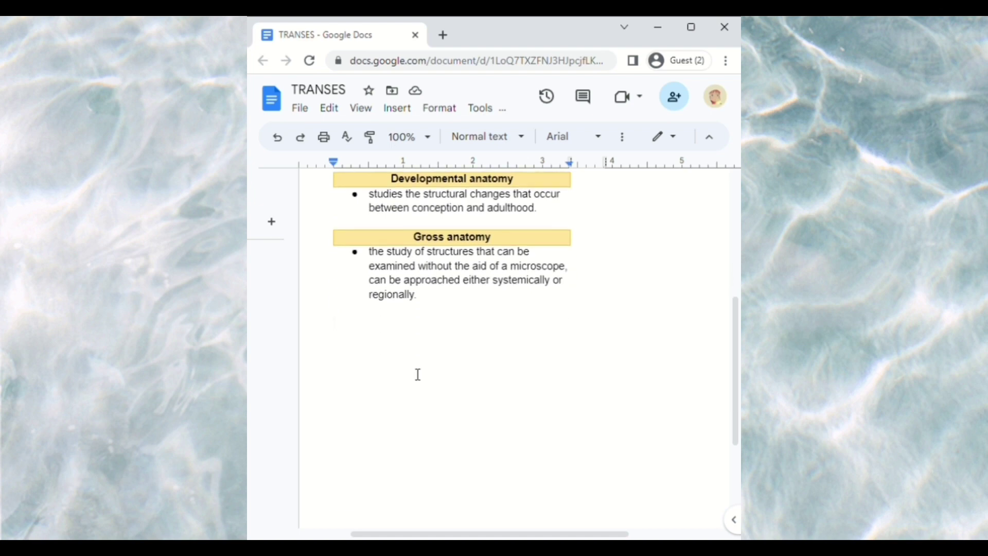
scroll(418, 374, up, 3)
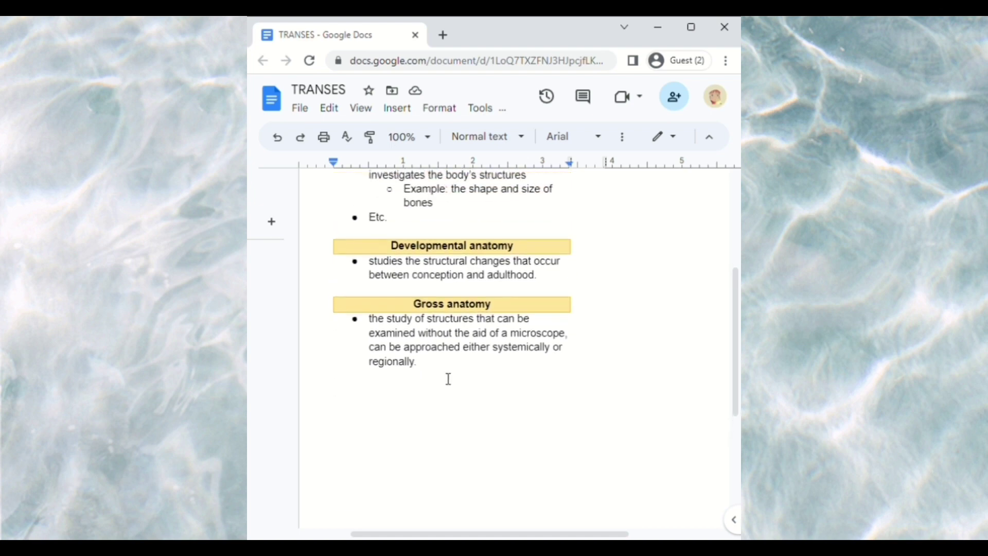
drag(388, 319, 444, 448)
key(BackSpace)
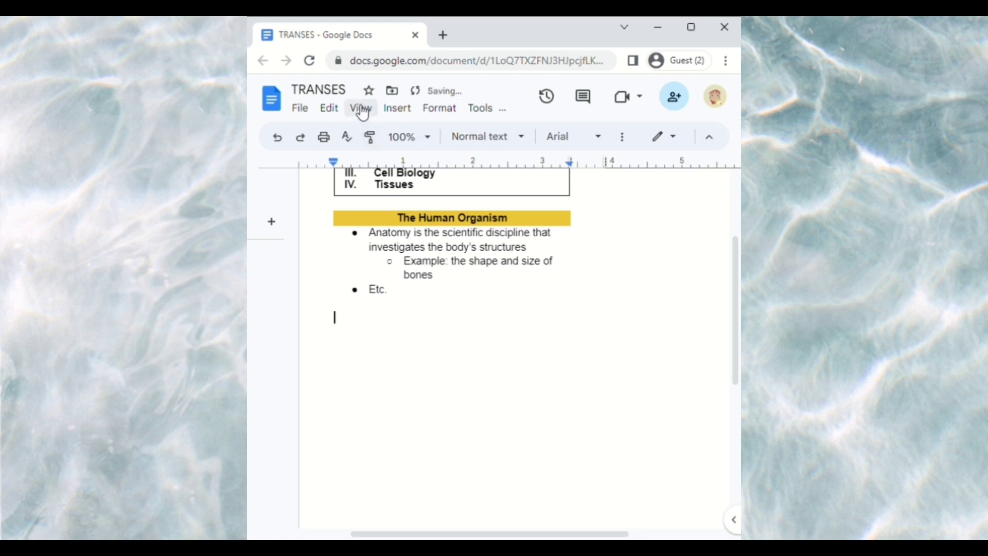
Insert a 2 x 2 table below the "Etc." bullet in The Human Organism section
click(406, 110)
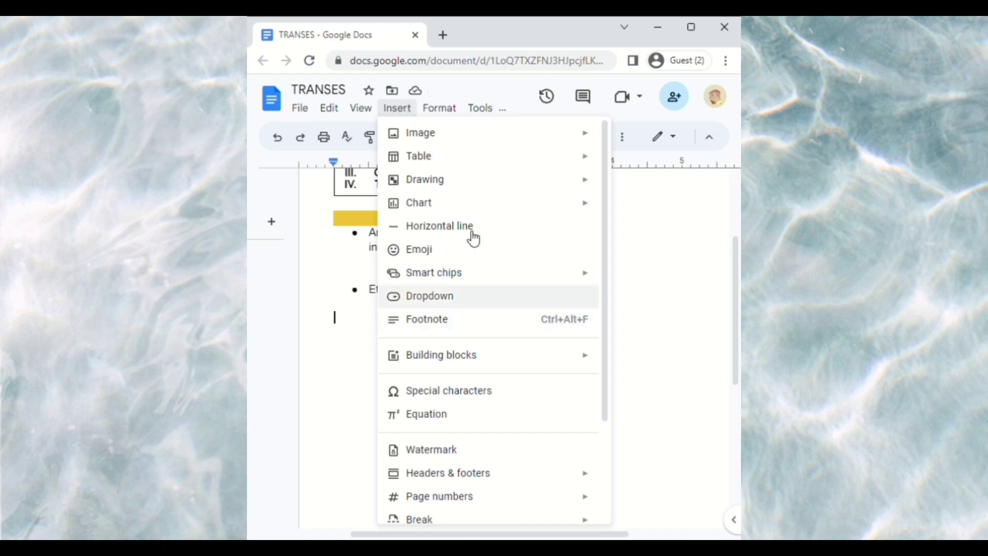
mouse_move(494, 156)
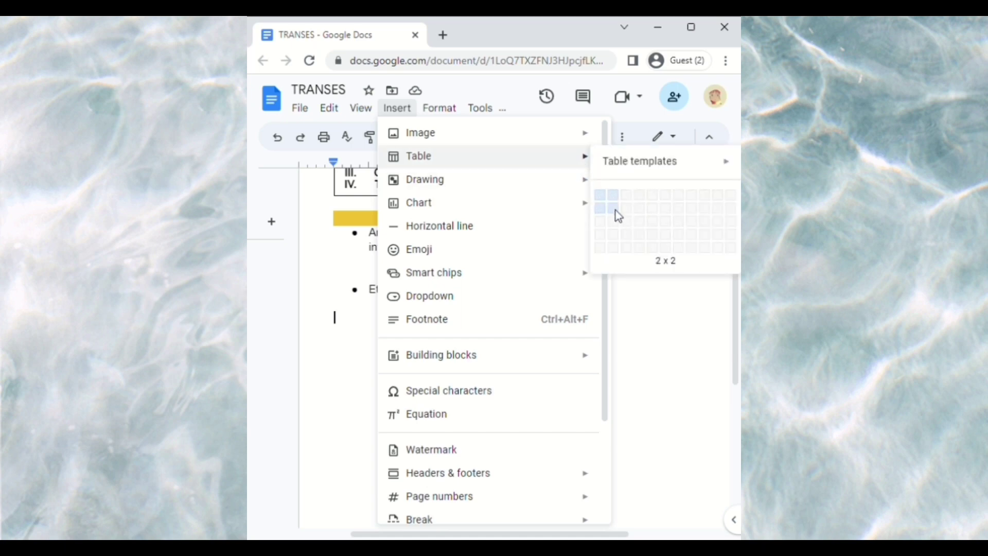
click(607, 216)
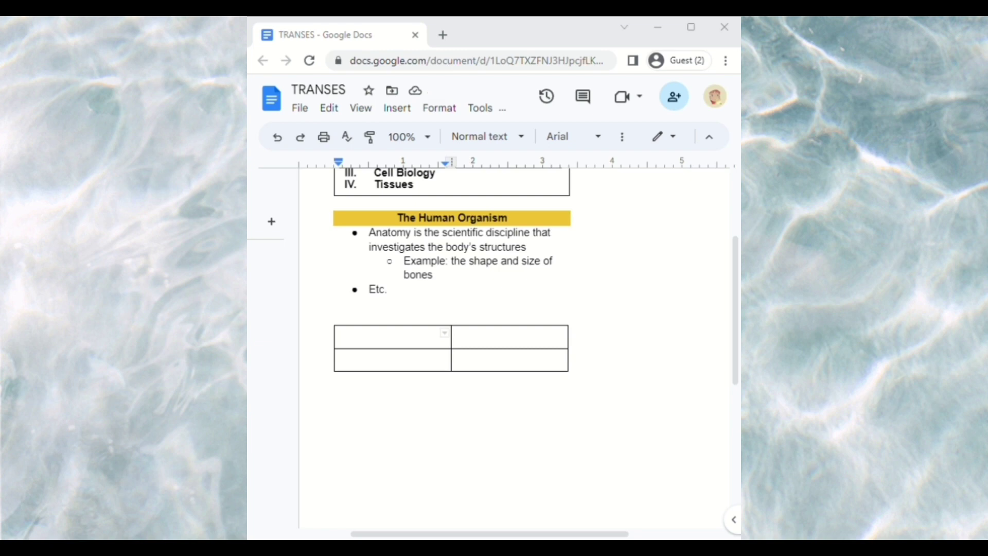
Enter "Gross anatomy" and "Surface anatomy" in the two first-column cells of the table
click(384, 340)
key(ctrl+v)
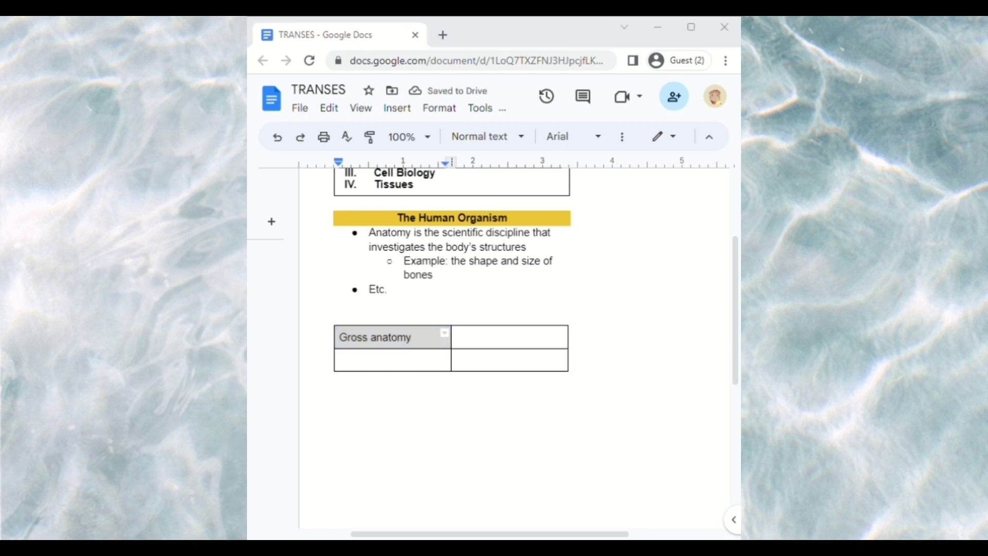
click(349, 362)
text(Surface anatomy)
Make both first-column labels bold and narrow that column to just fit the word "anatomy", leaving more room for the second column
double_click(391, 337)
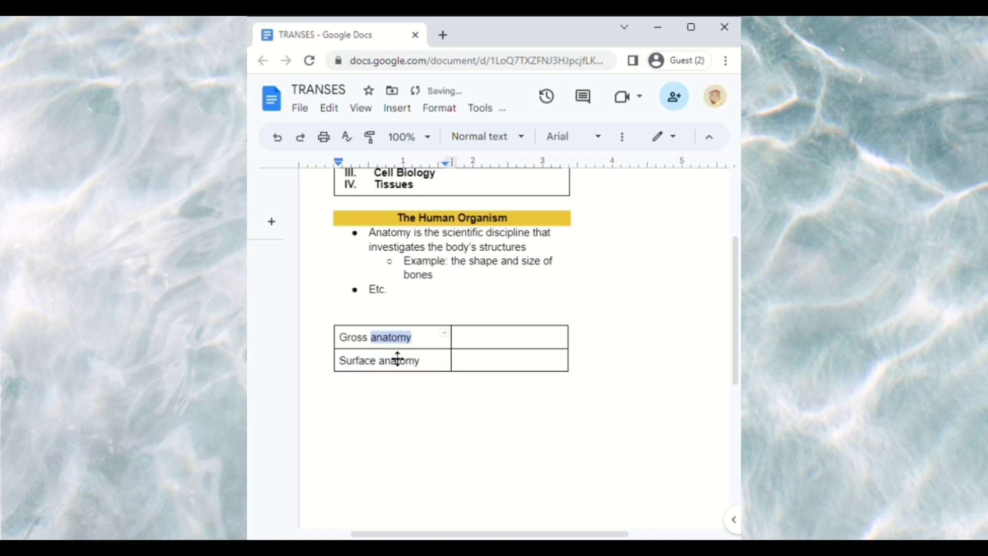
shift+click(397, 358)
drag(451, 348, 422, 346)
click(457, 351)
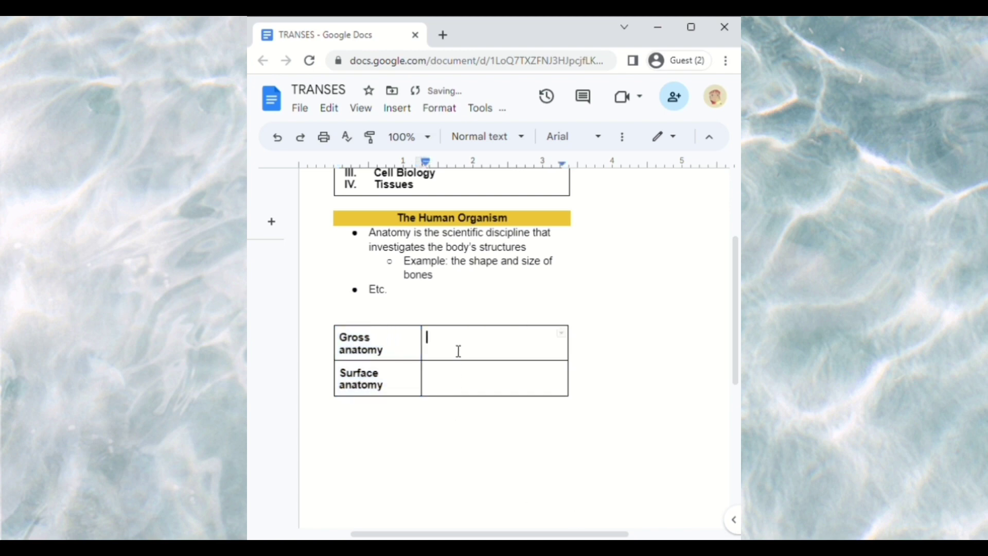
drag(420, 345, 401, 346)
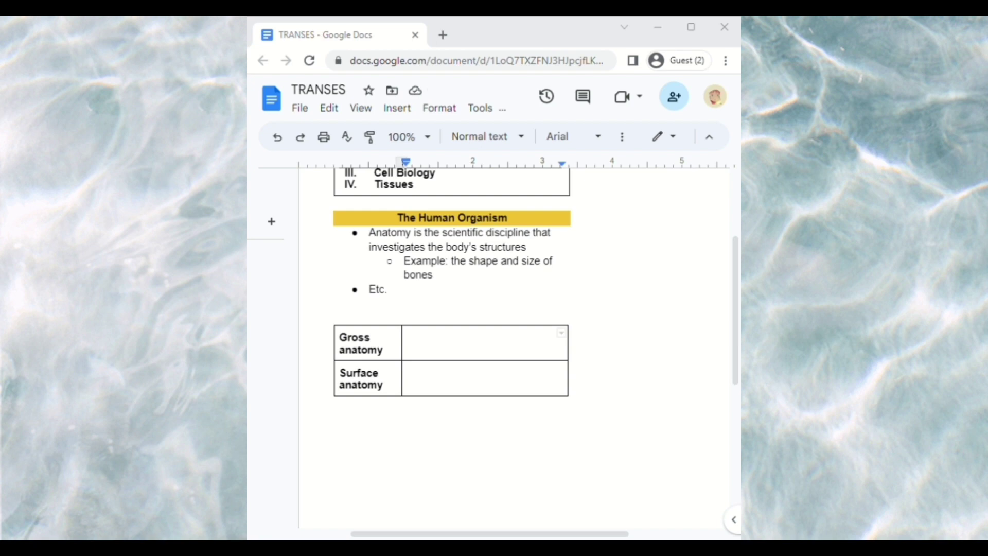
Fill the second column with the definitions starting "the study of structures that can be examined" and "involves looking at the exterior of the body"
click(432, 357)
text(the study of structures that can be examined without the aid of a microscope, can be approached either systemically or regionally.)
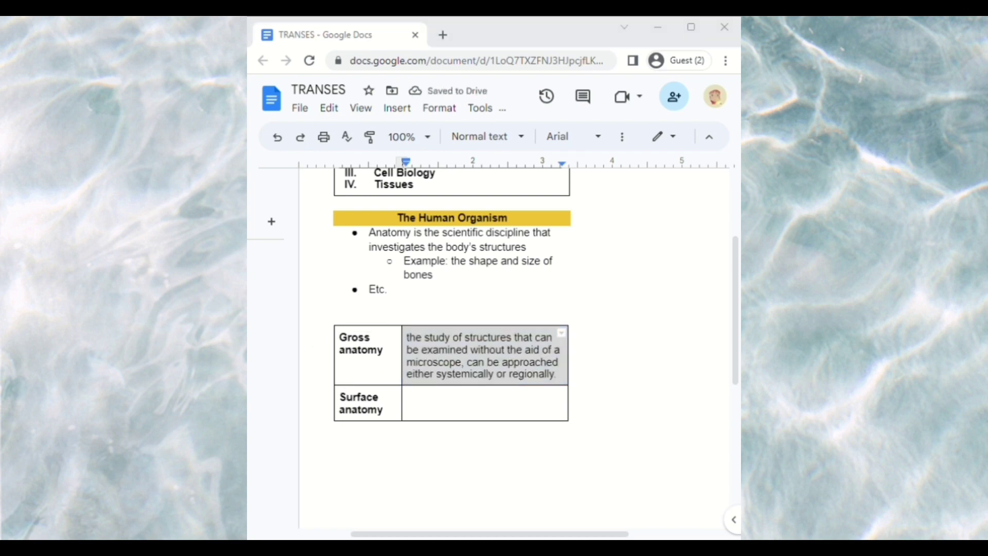
click(465, 412)
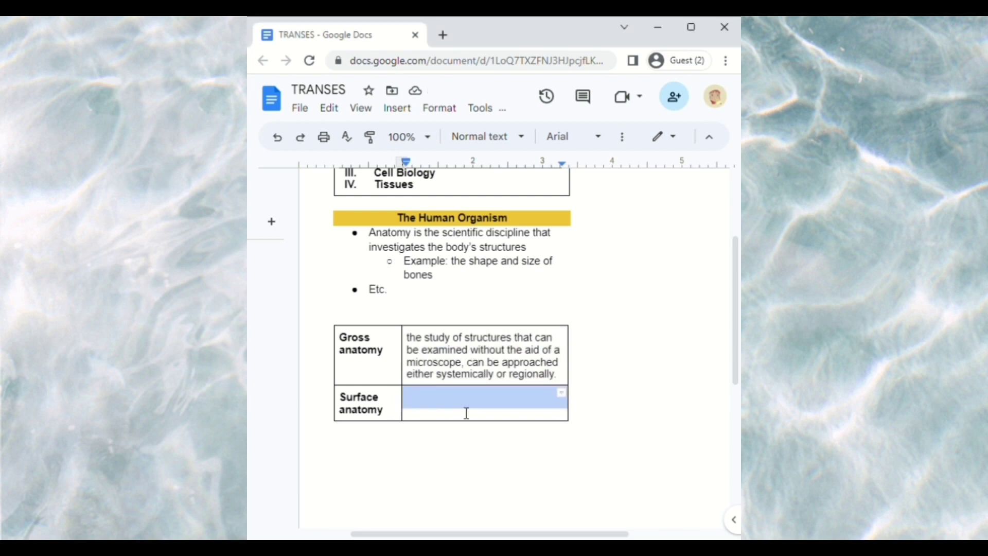
key(ctrl+v)
Delete the extra empty line directly above the anatomy table
scroll(480, 372, down, 1)
click(430, 245)
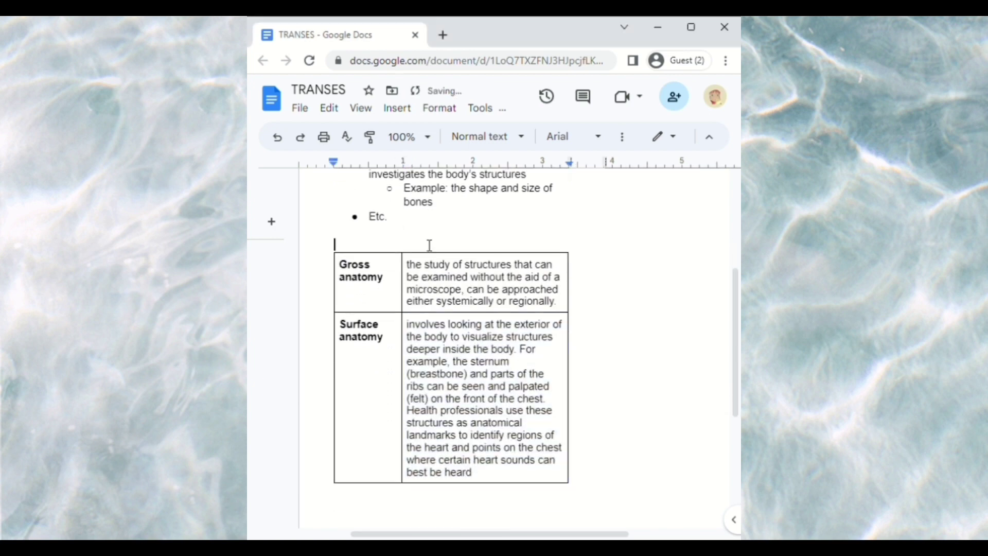
key(BackSpace)
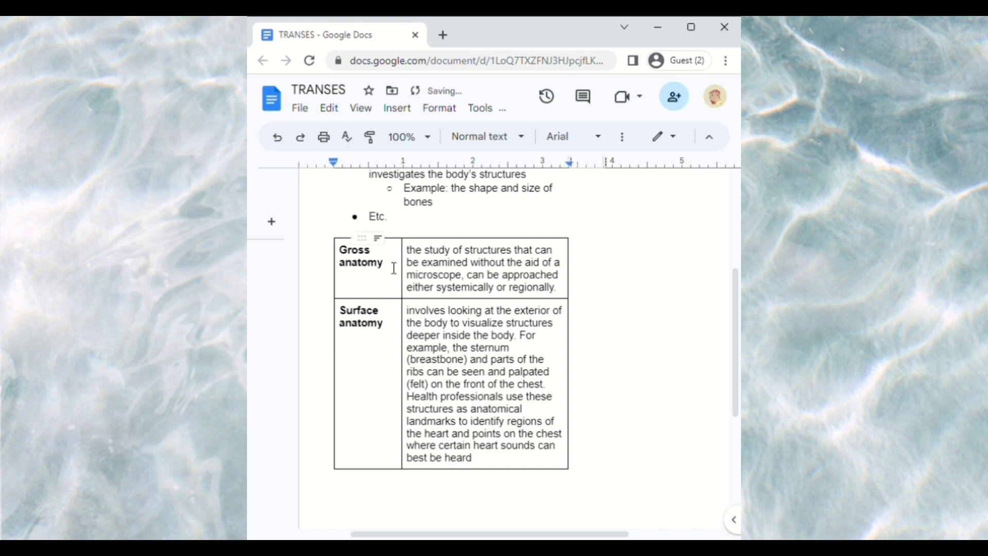
Set the cell background color of the "Gross anatomy" and "Surface anatomy" cells to light yellow and close the table properties
drag(394, 268, 393, 311)
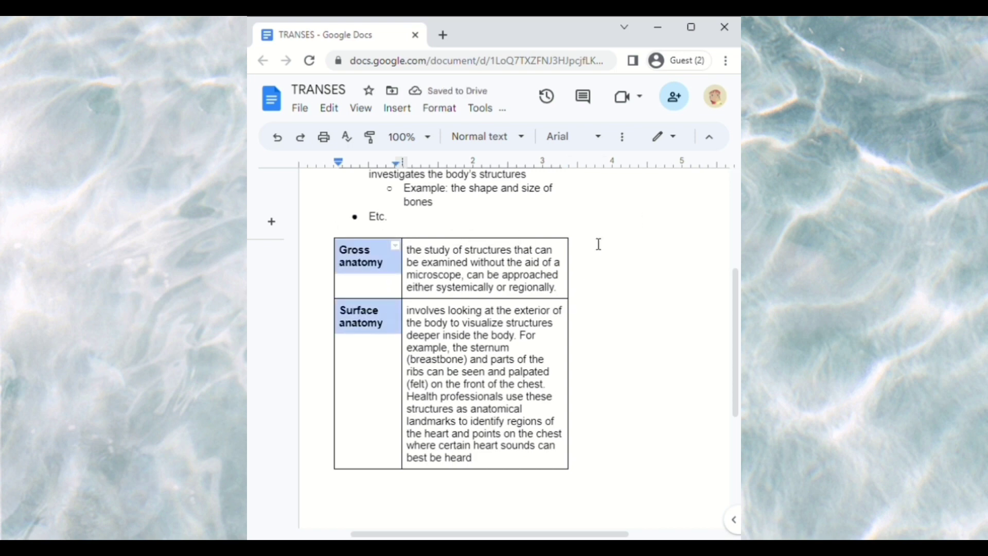
right_click(375, 291)
scroll(450, 375, down, 2)
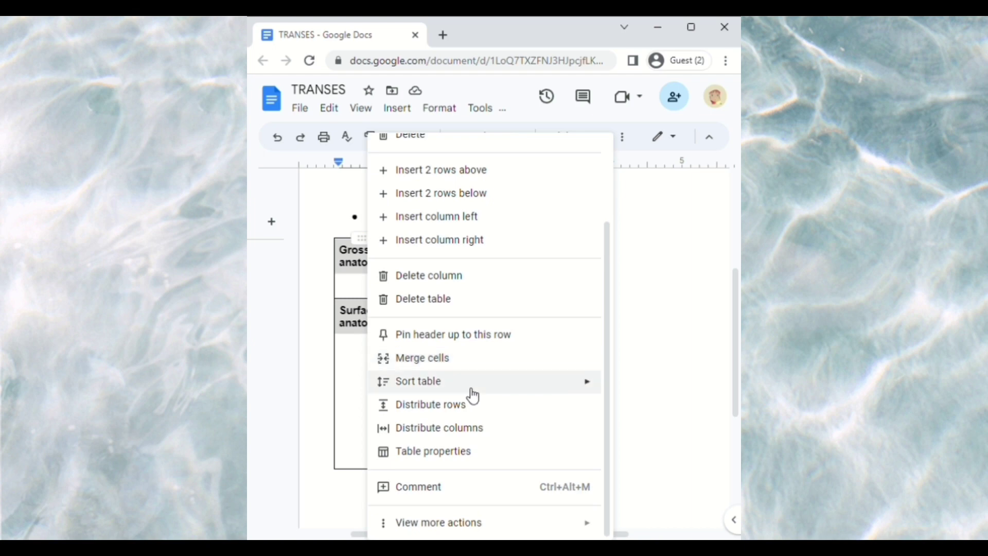
click(468, 452)
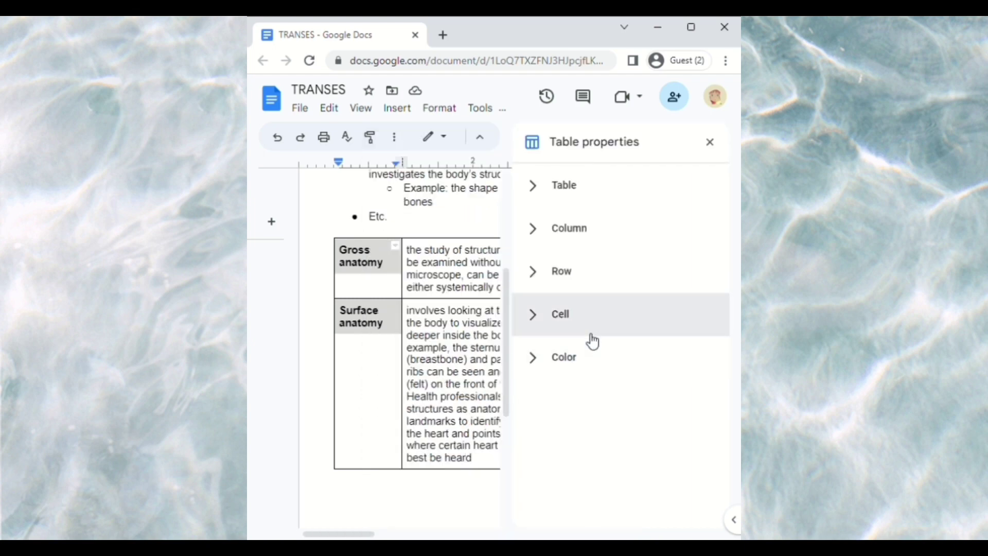
click(568, 367)
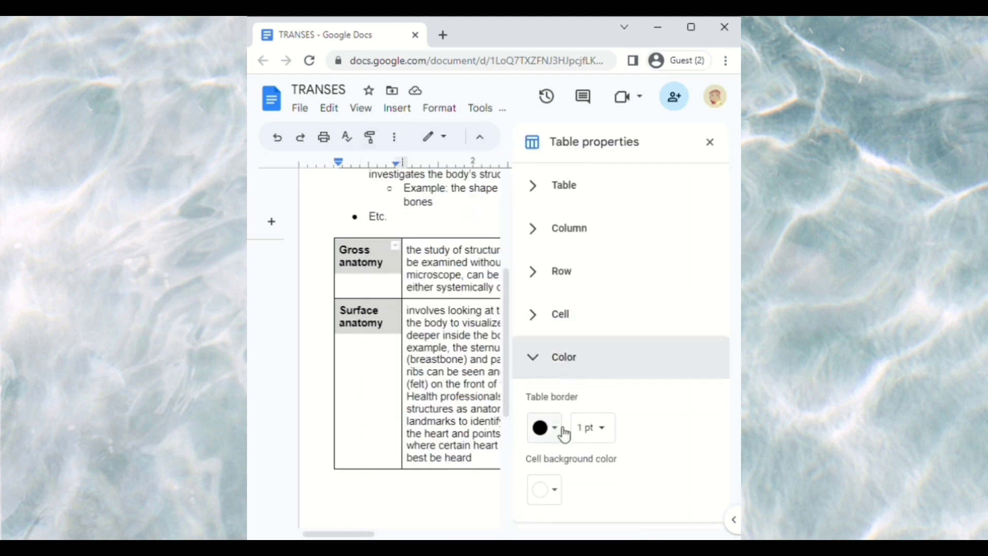
click(558, 489)
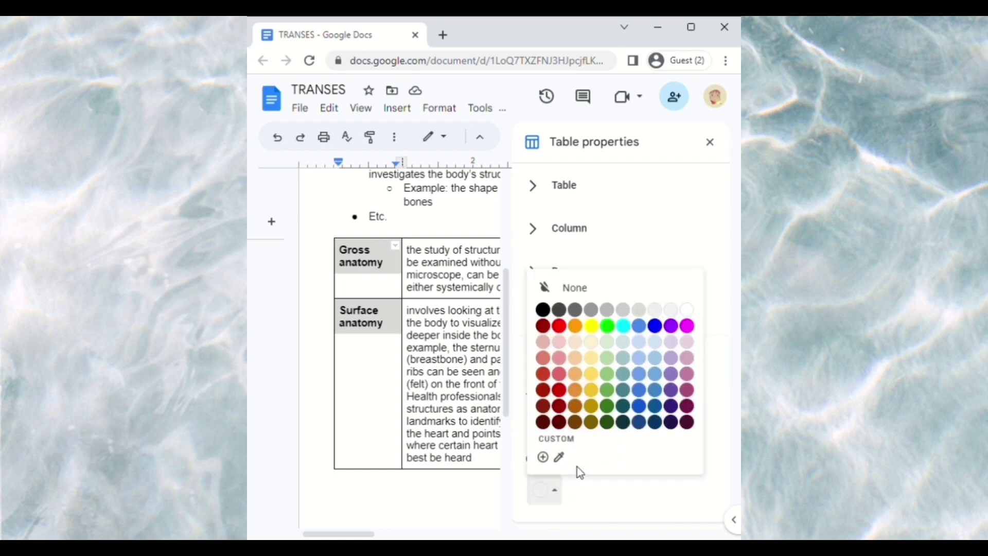
click(592, 374)
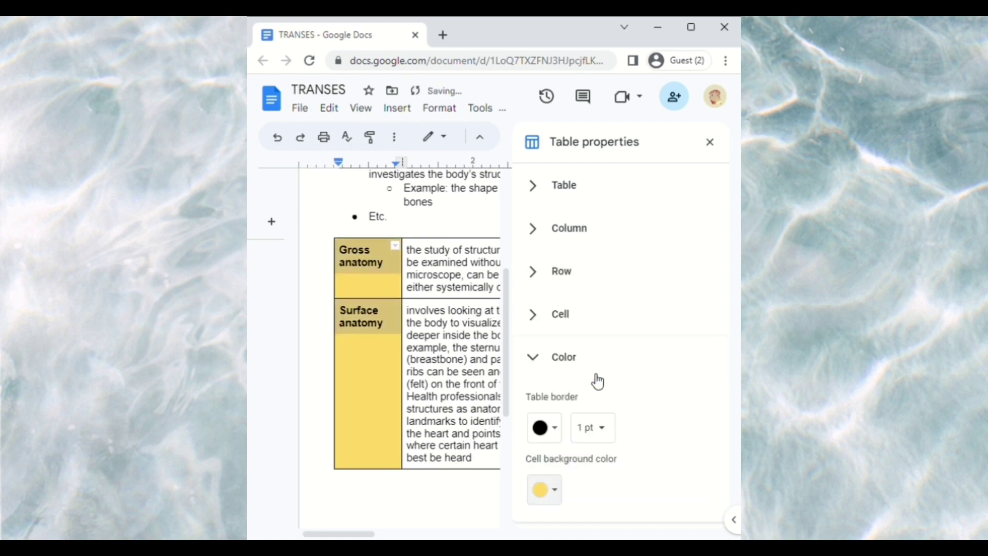
click(447, 286)
scroll(486, 340, right, 3)
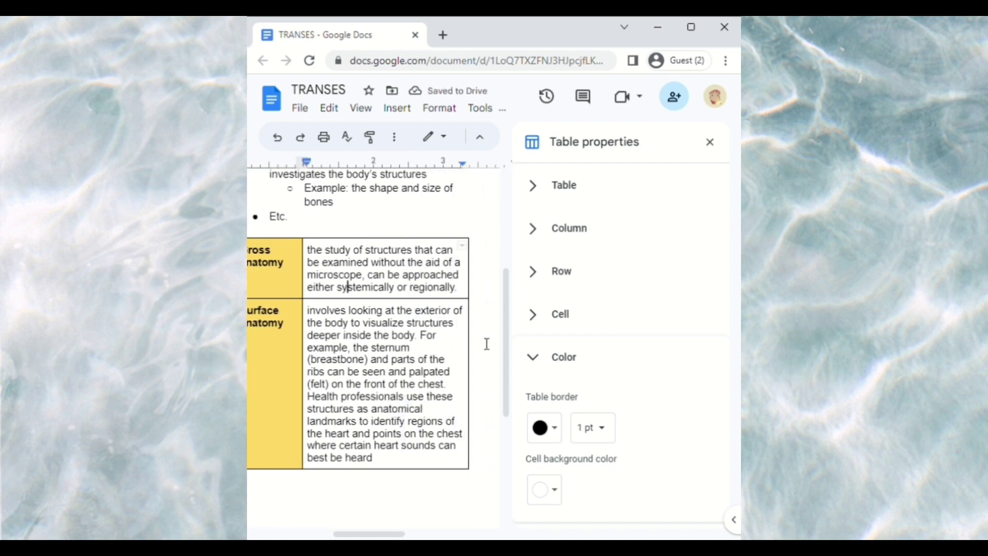
click(710, 143)
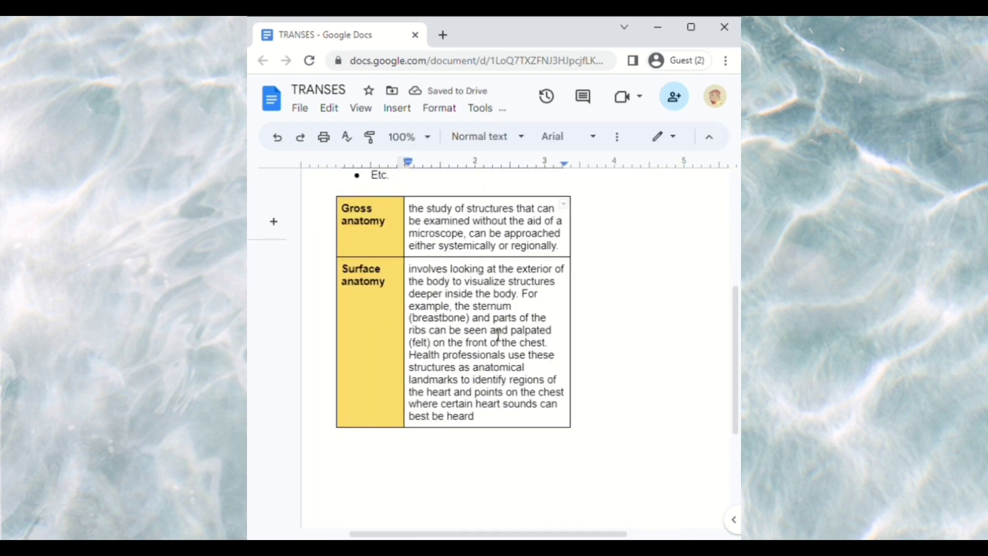
scroll(497, 334, up, 3)
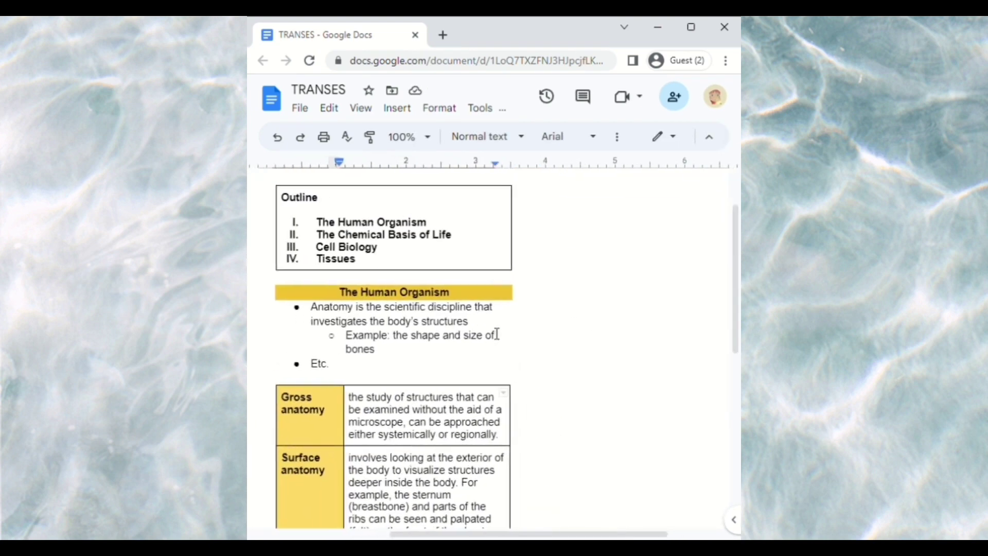
scroll(497, 334, down, 3)
scroll(497, 334, up, 1)
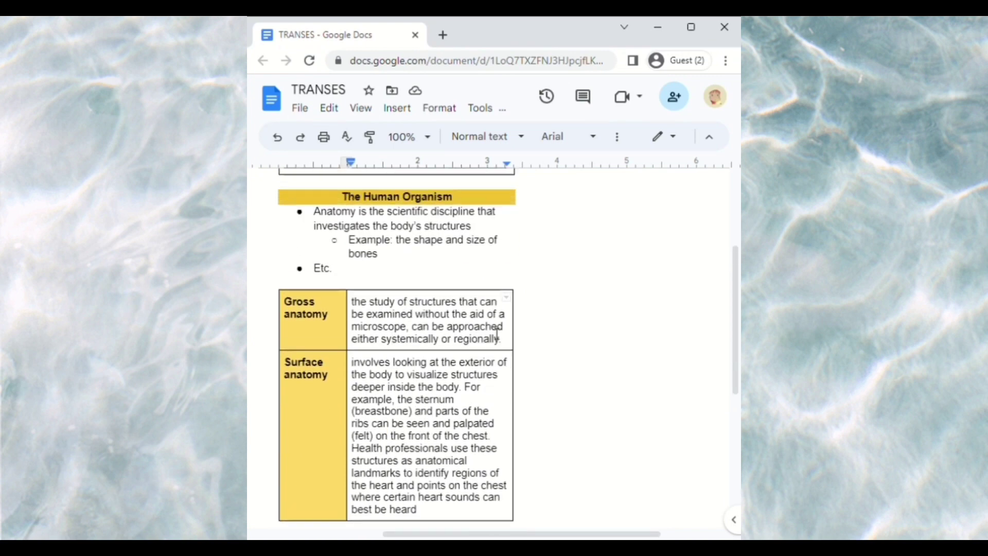
Paste the copied labeled diagram of the human body's organs below the anatomy table
scroll(505, 424, down, 3)
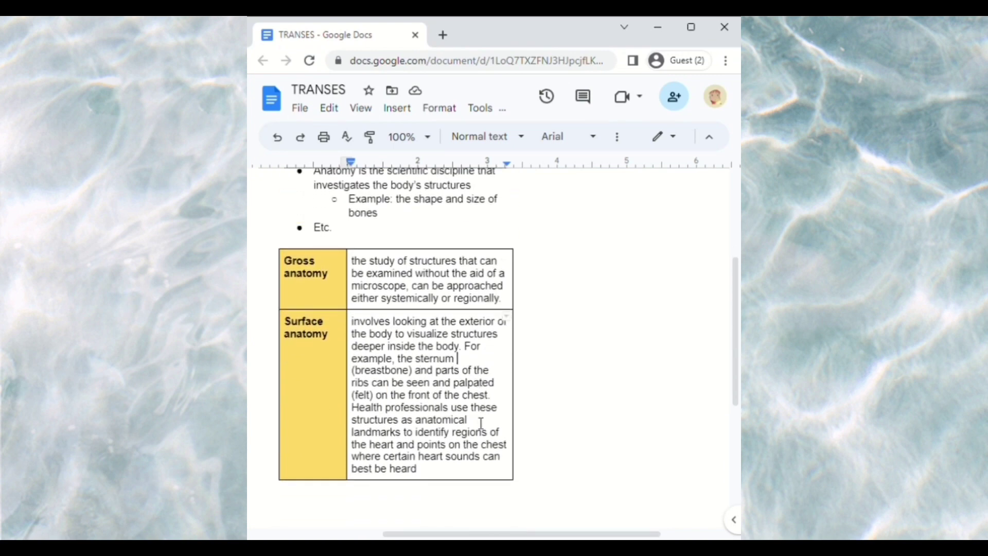
click(482, 459)
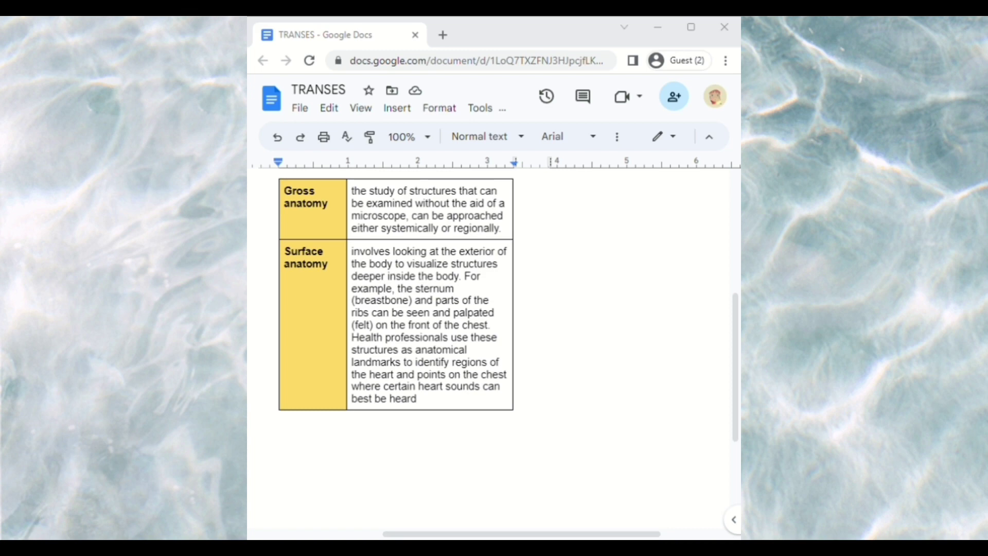
click(329, 461)
key(ctrl+v)
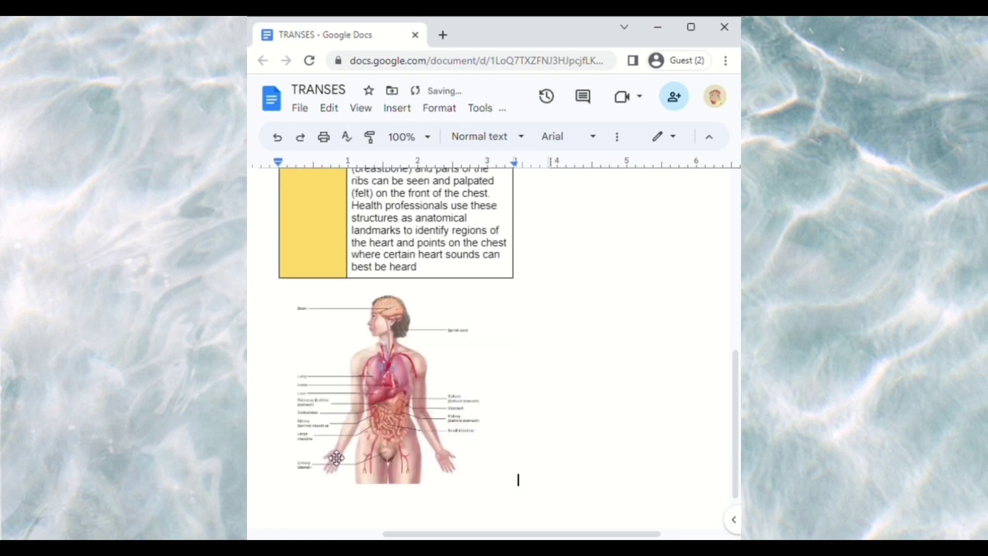
scroll(523, 486, up, 1)
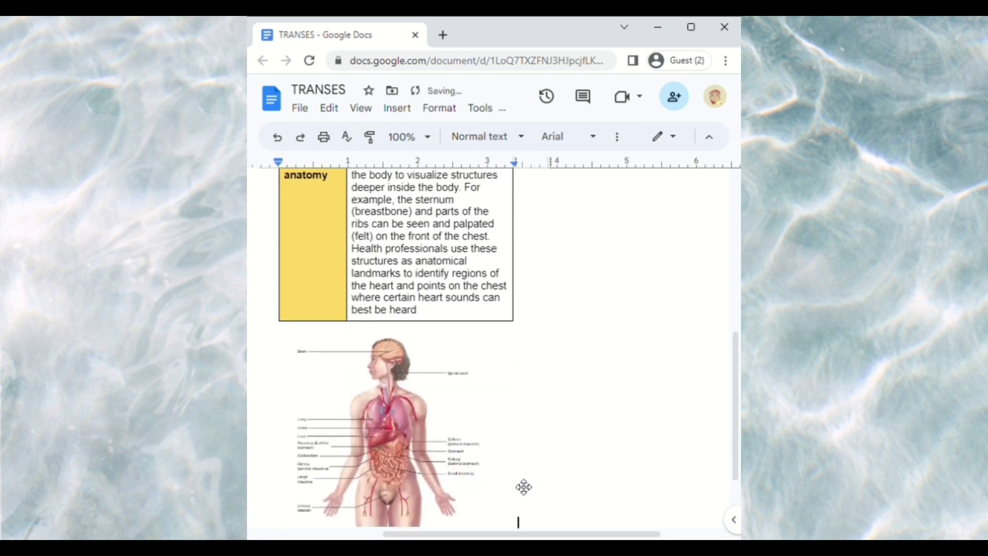
scroll(522, 485, down, 2)
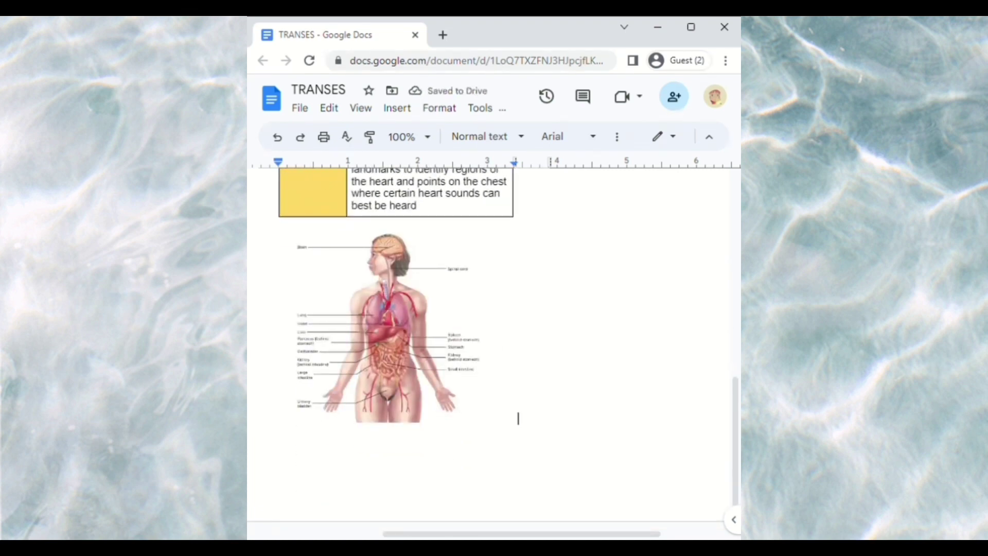